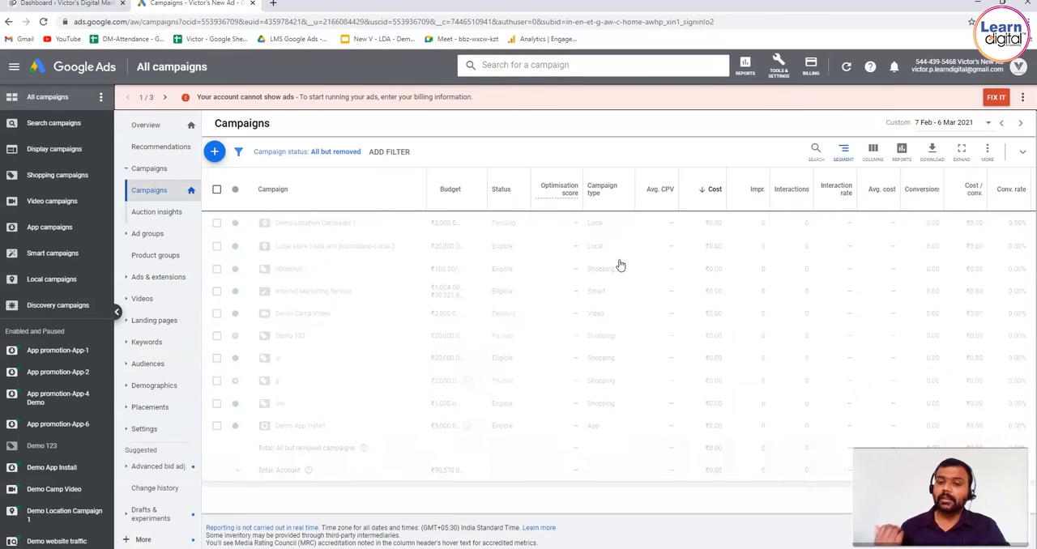
Step: Open the Audience manager and go to its audience sources
{"action": "left_click", "coordinate": [778, 73]}
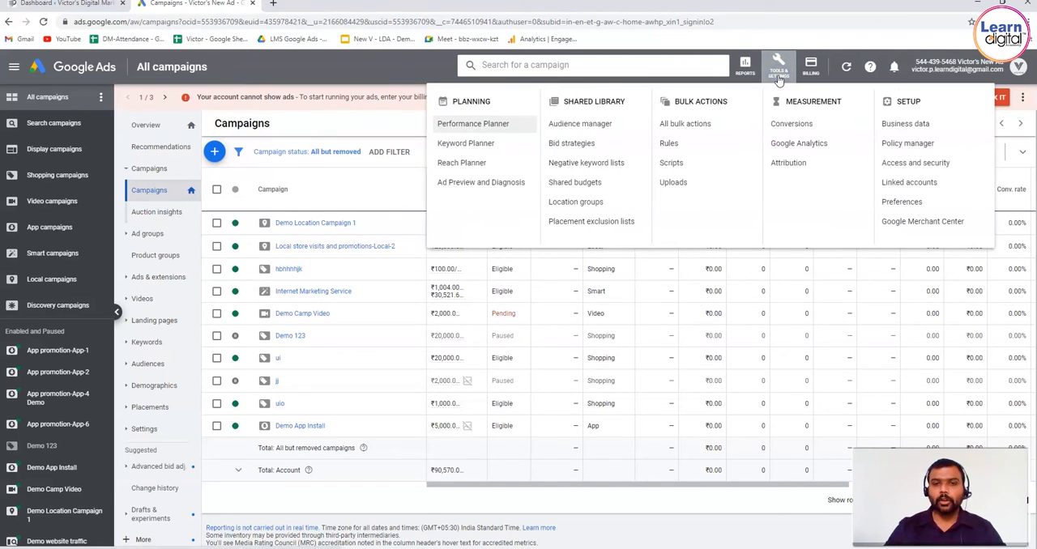
{"action": "left_click", "coordinate": [561, 126]}
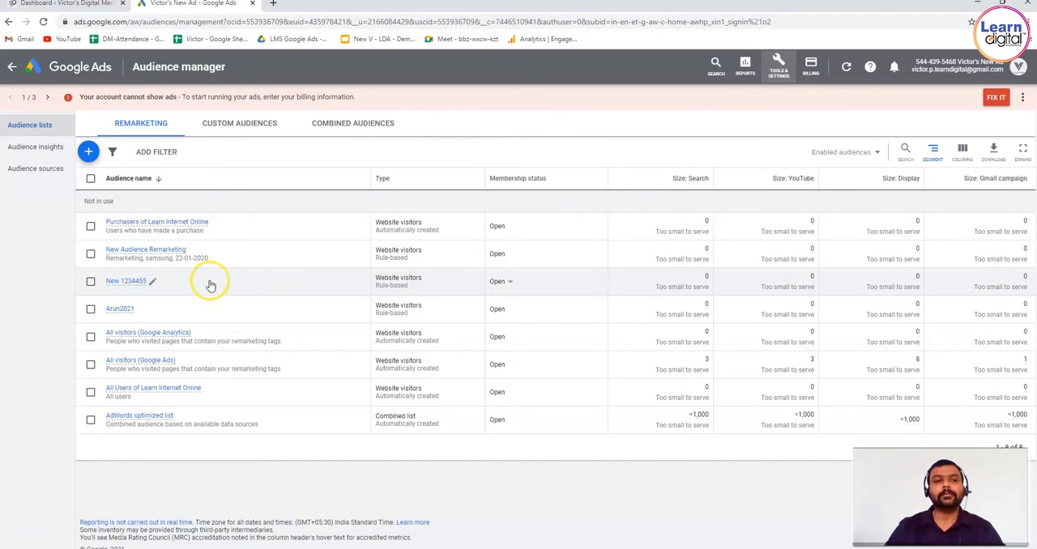
{"action": "left_click", "coordinate": [53, 168]}
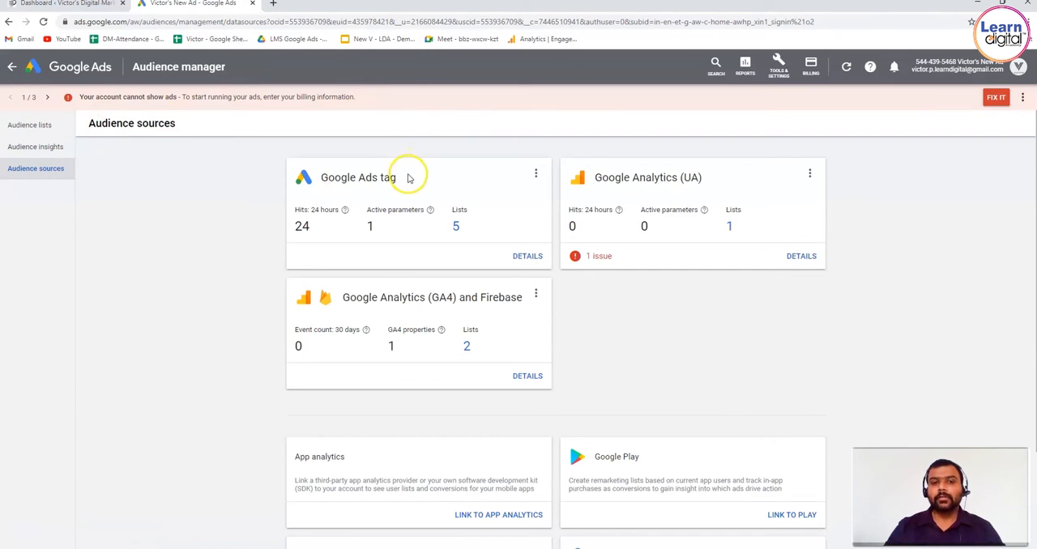
Step: Open the details of the Google Ads tag source and review its data source hits and parameters
{"action": "left_click_drag", "start_coordinate": [408, 175], "coordinate": [301, 177]}
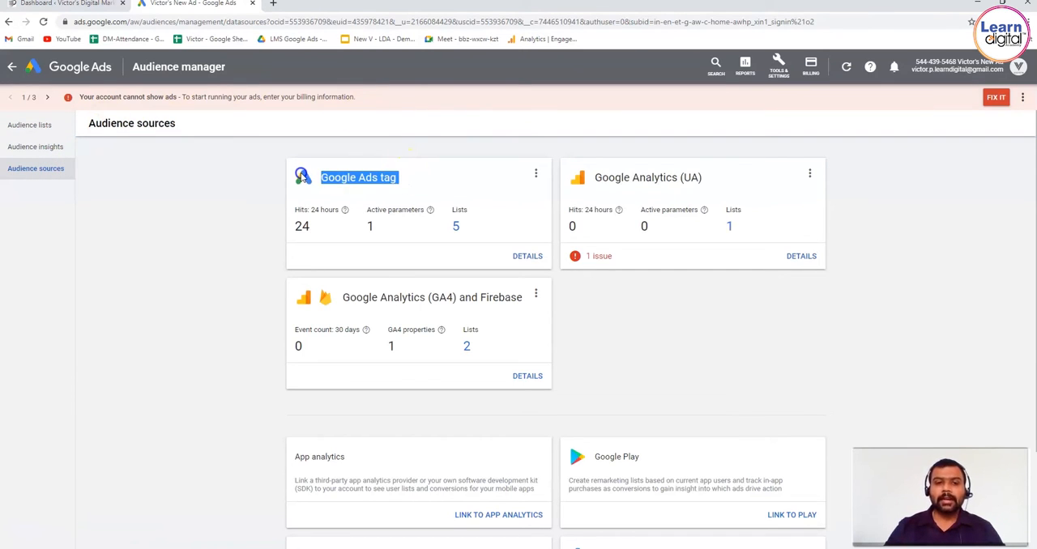
{"action": "left_click", "coordinate": [528, 256]}
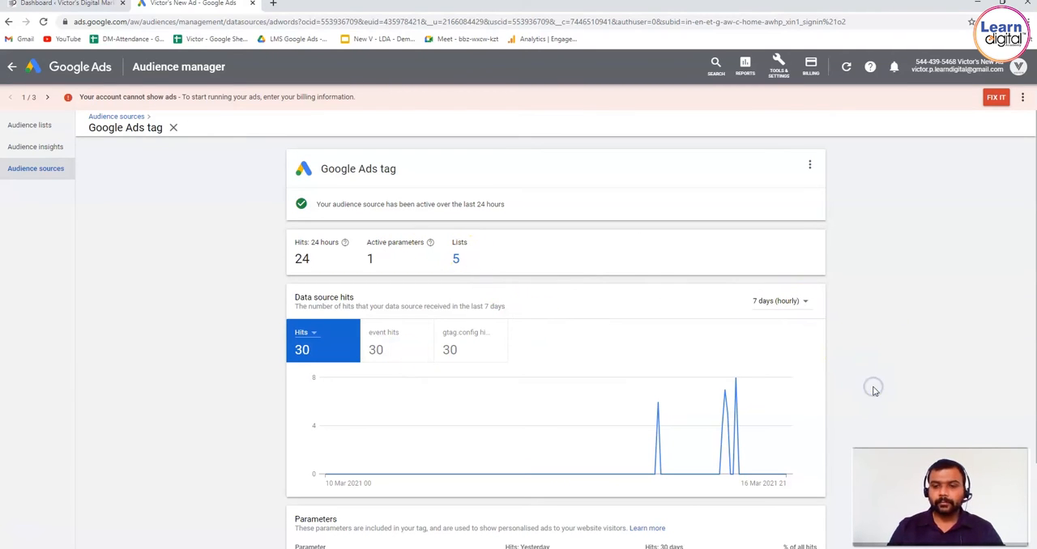
{"action": "scroll", "coordinate": [874, 390], "scroll_direction": "down", "scroll_amount": 3}
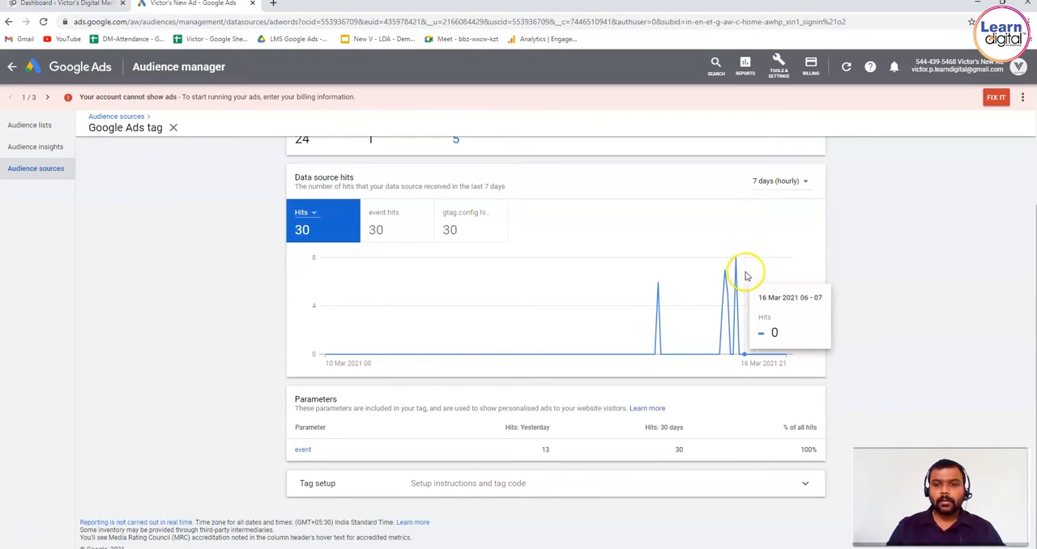
{"action": "mouse_move", "coordinate": [736, 317]}
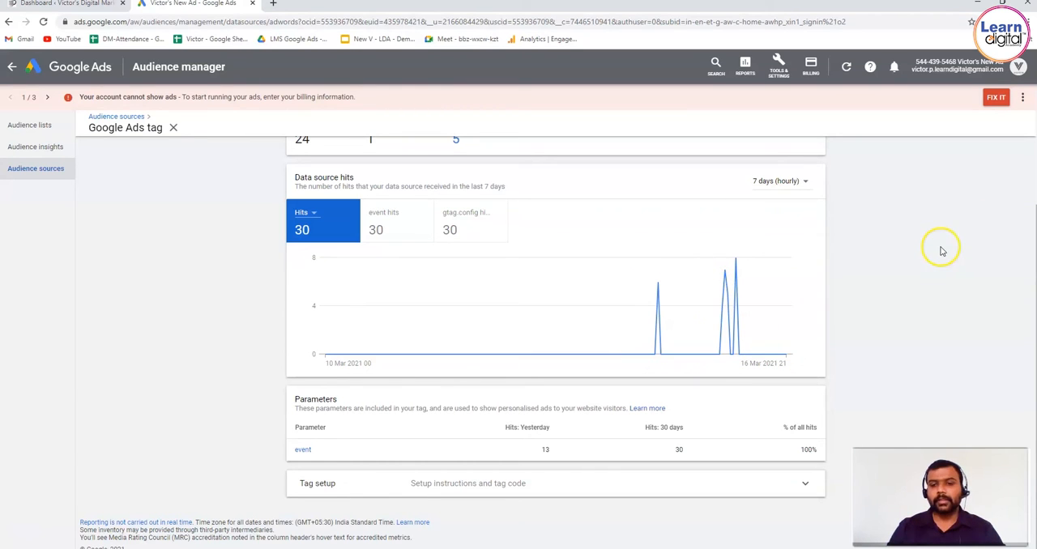
{"action": "scroll", "coordinate": [941, 250], "scroll_direction": "up", "scroll_amount": 3}
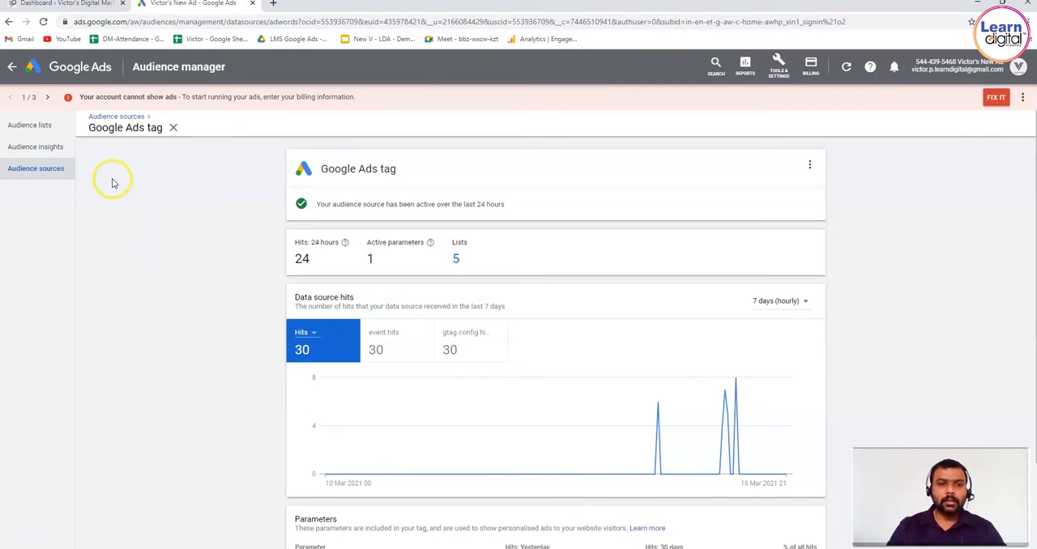
Step: Return to the audience lists and view the custom audiences and the combined audiences
{"action": "left_click", "coordinate": [31, 125]}
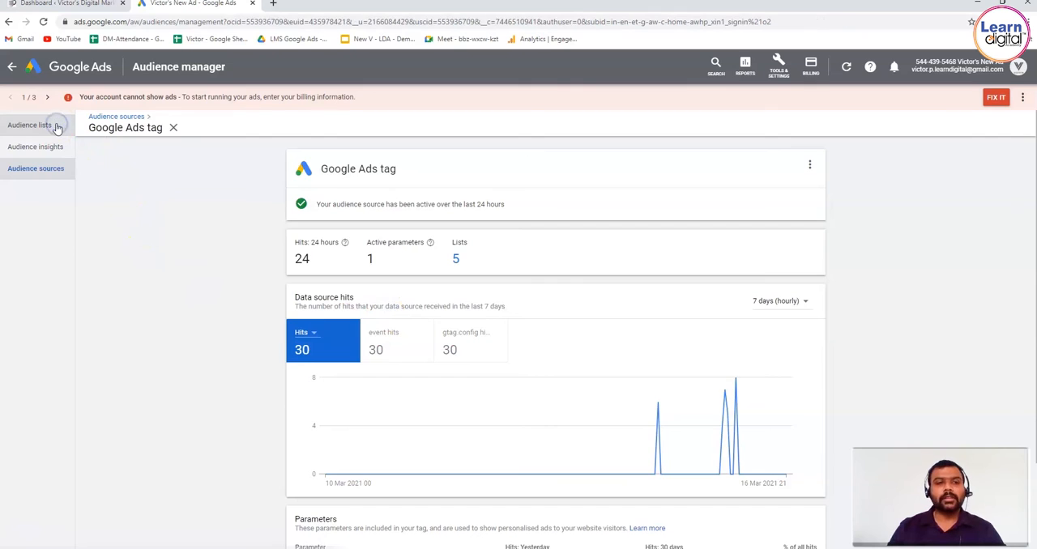
{"action": "left_click", "coordinate": [88, 153]}
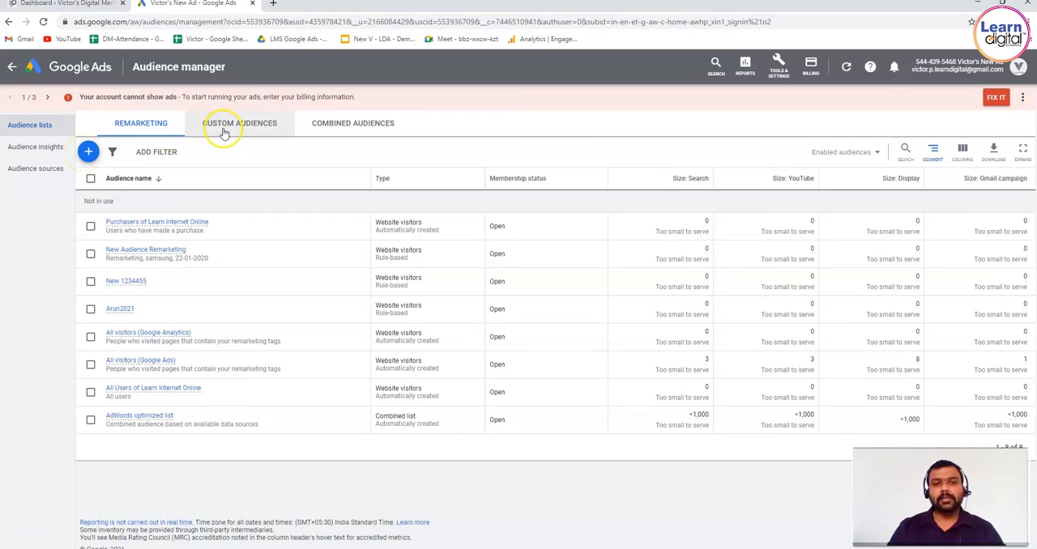
{"action": "left_click", "coordinate": [277, 128]}
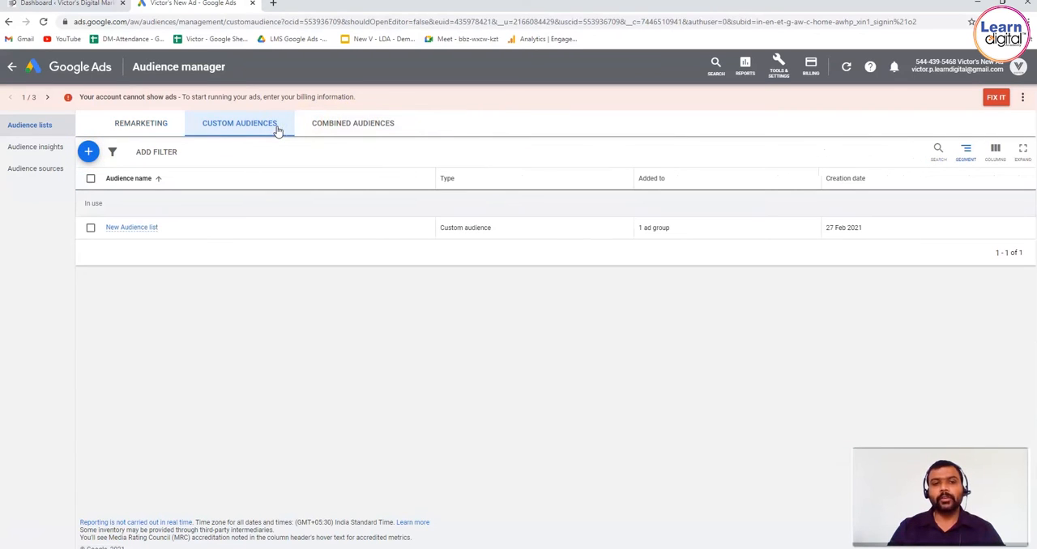
{"action": "left_click", "coordinate": [364, 133]}
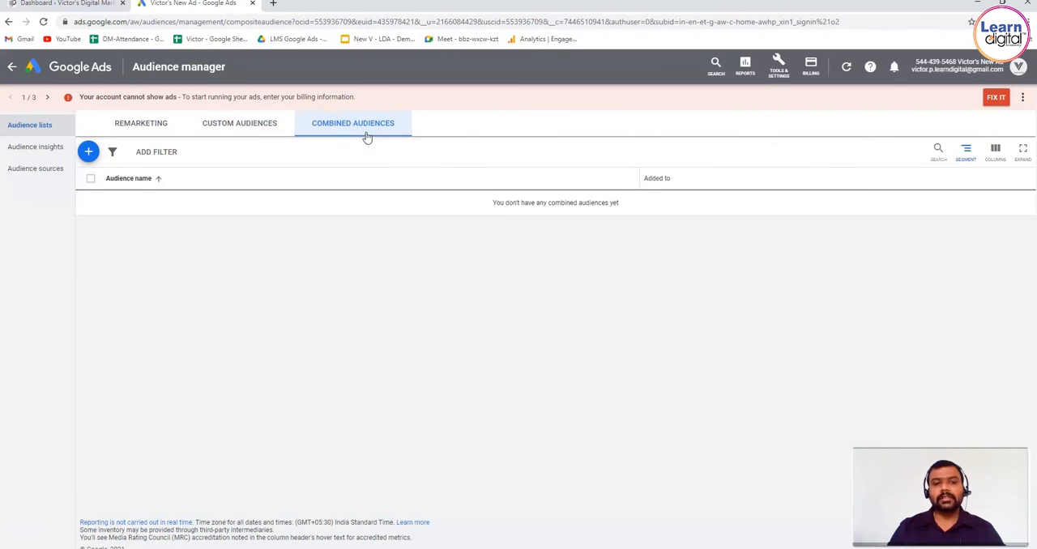
{"action": "left_click", "coordinate": [91, 154]}
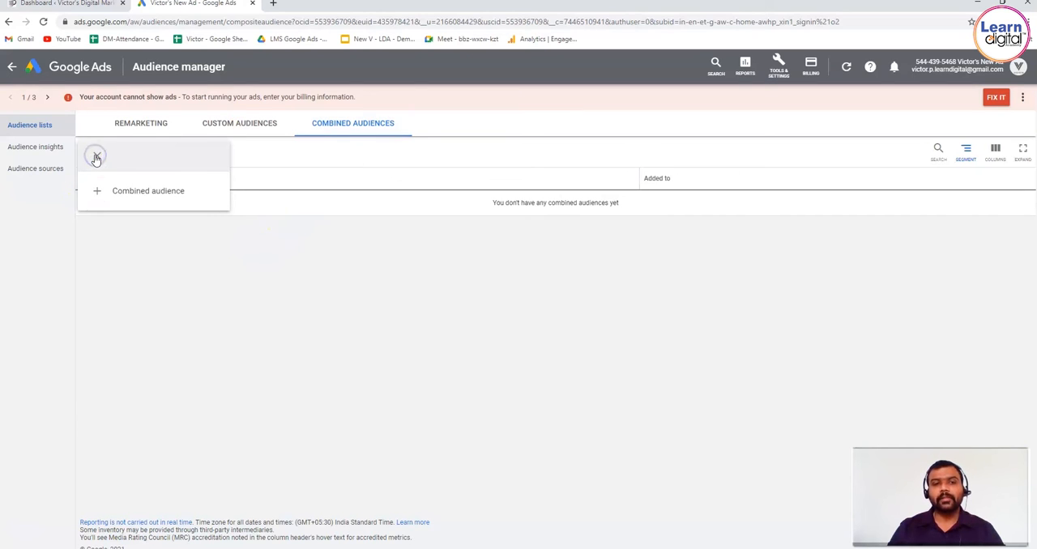
{"action": "left_click", "coordinate": [155, 190]}
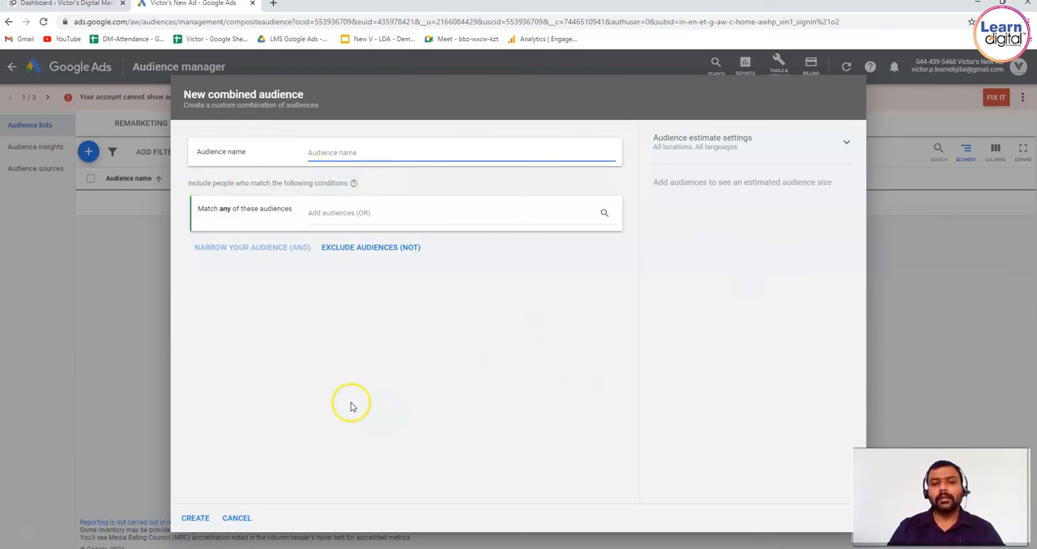
{"action": "left_click", "coordinate": [244, 515]}
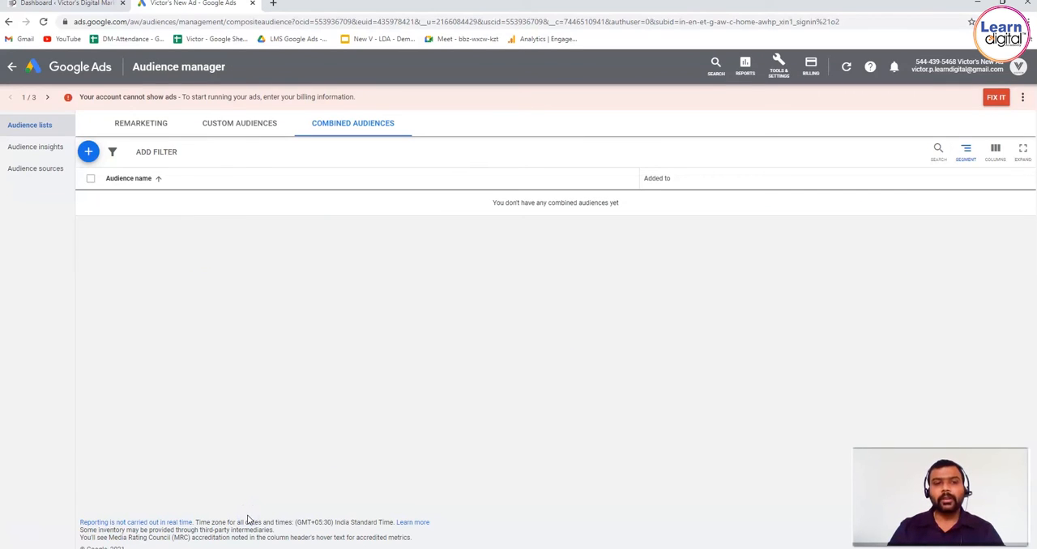
Step: Start a new website visitors remarketing audience and name it "Today Demo Remark 2021"
{"action": "left_click", "coordinate": [162, 123]}
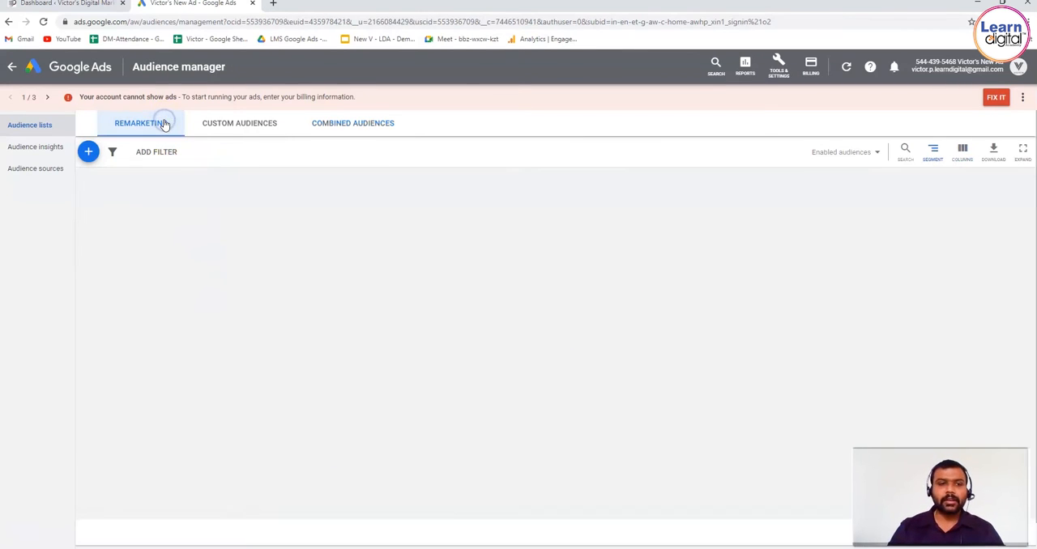
{"action": "left_click", "coordinate": [90, 153]}
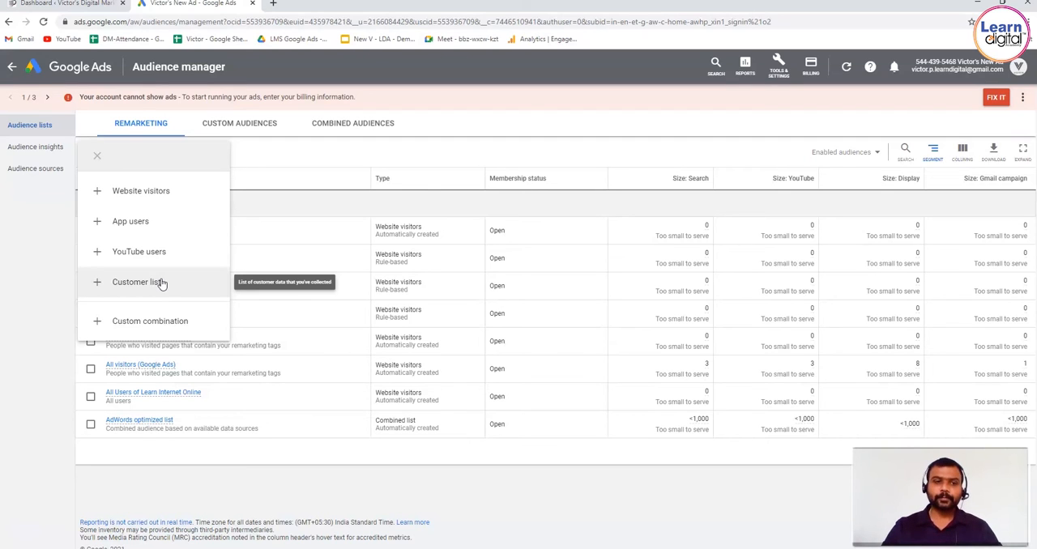
{"action": "left_click", "coordinate": [192, 192]}
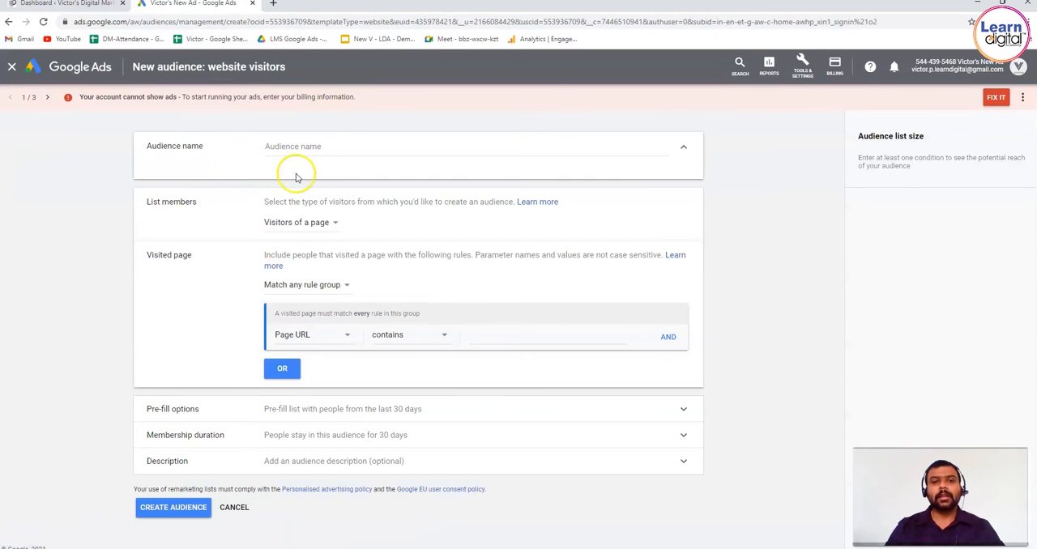
{"action": "left_click", "coordinate": [340, 149]}
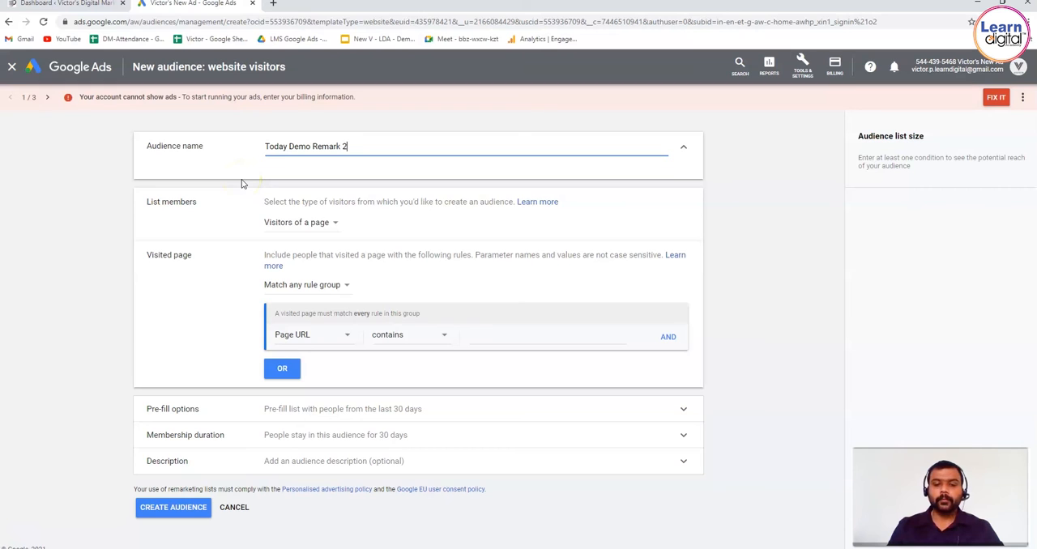
Step: Show the available visitor types for the new audience's list members
{"action": "double_click", "coordinate": [191, 202]}
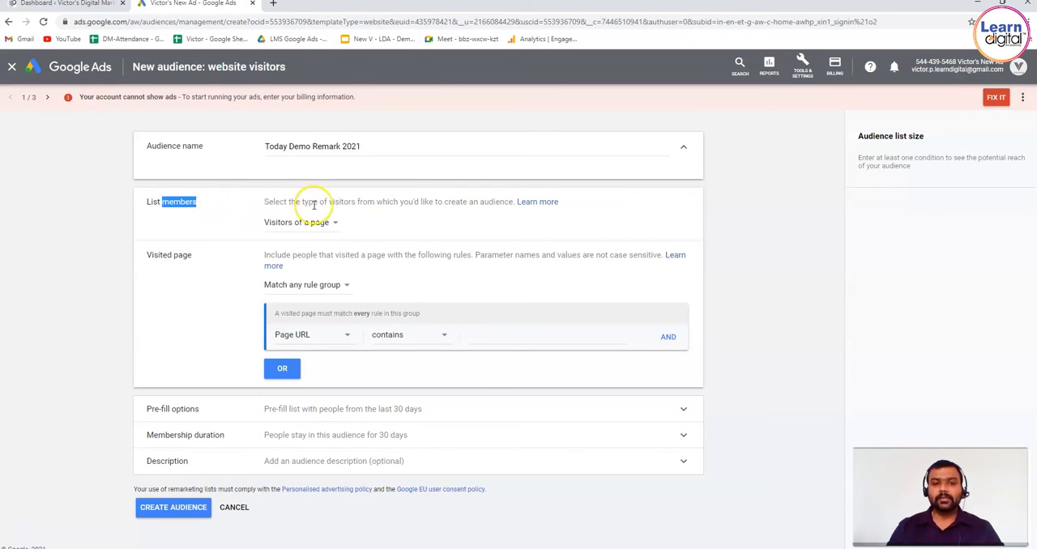
{"action": "left_click_drag", "start_coordinate": [282, 203], "coordinate": [476, 201]}
{"action": "left_click", "coordinate": [330, 224]}
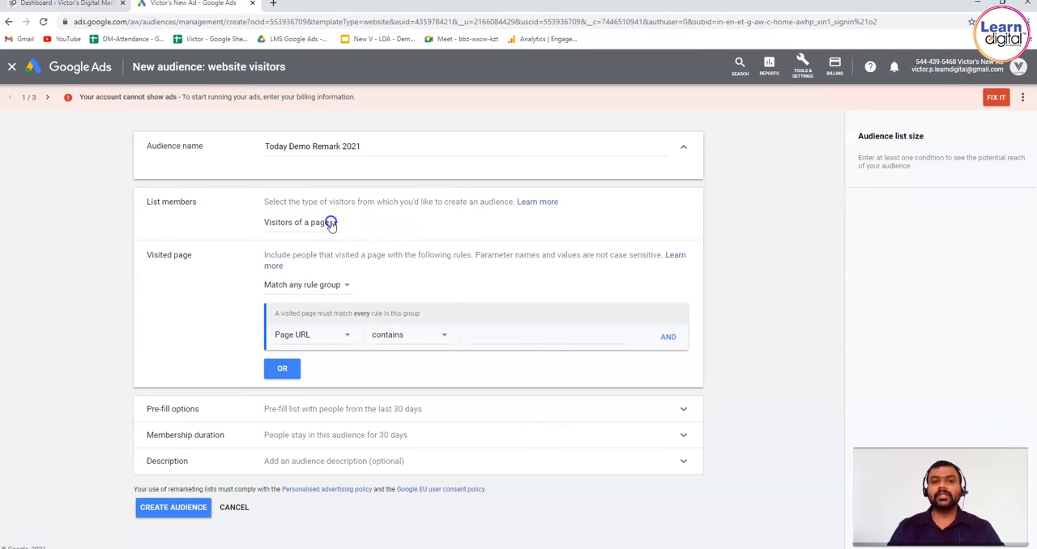
Step: Search for Amazon India in a new browser tab and open the amazon.in home page
{"action": "left_click", "coordinate": [276, 4]}
{"action": "type", "text": "amzon.co"}
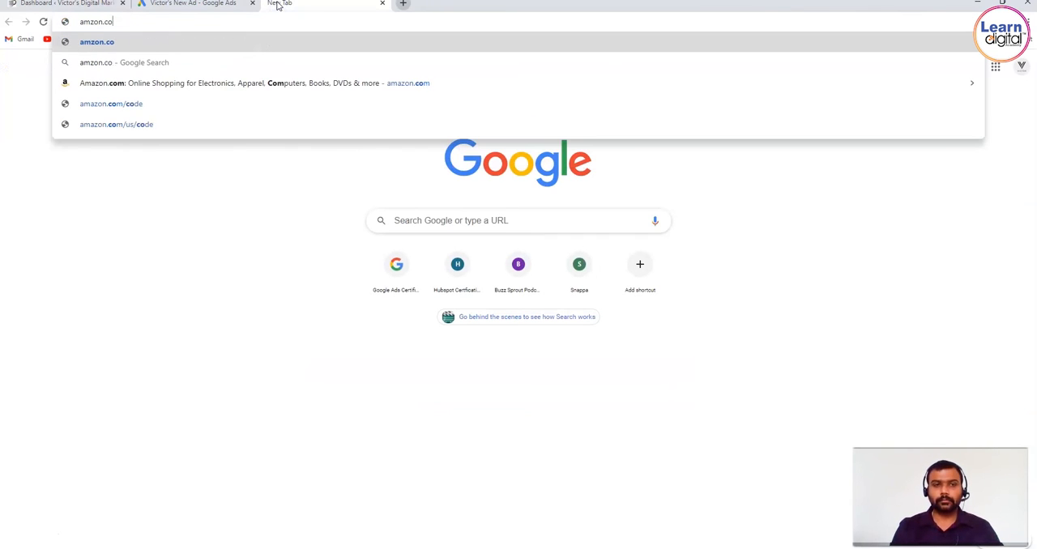
{"action": "type", "text": "in"}
{"action": "key", "text": "Return"}
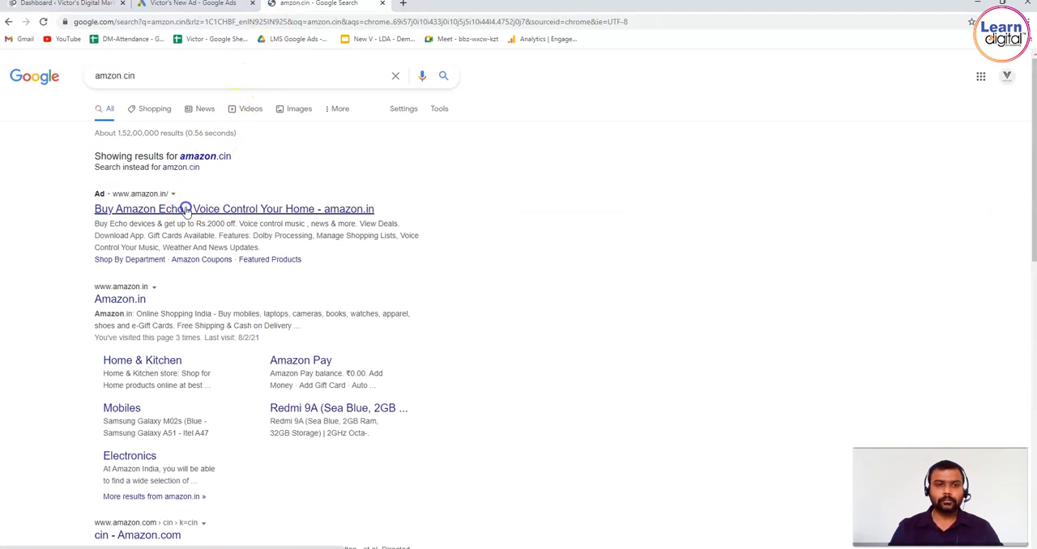
{"action": "left_click", "coordinate": [186, 213]}
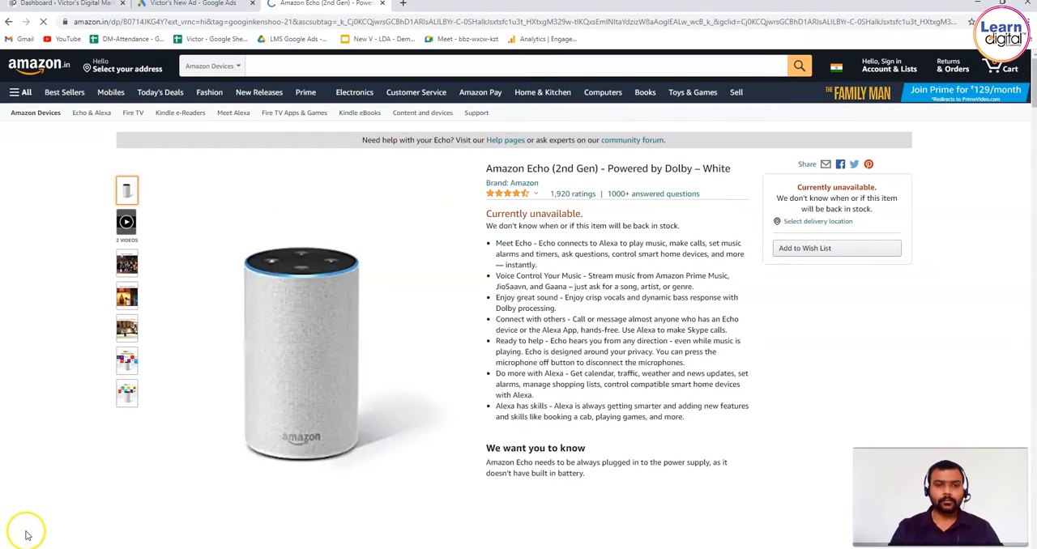
{"action": "left_click", "coordinate": [41, 64]}
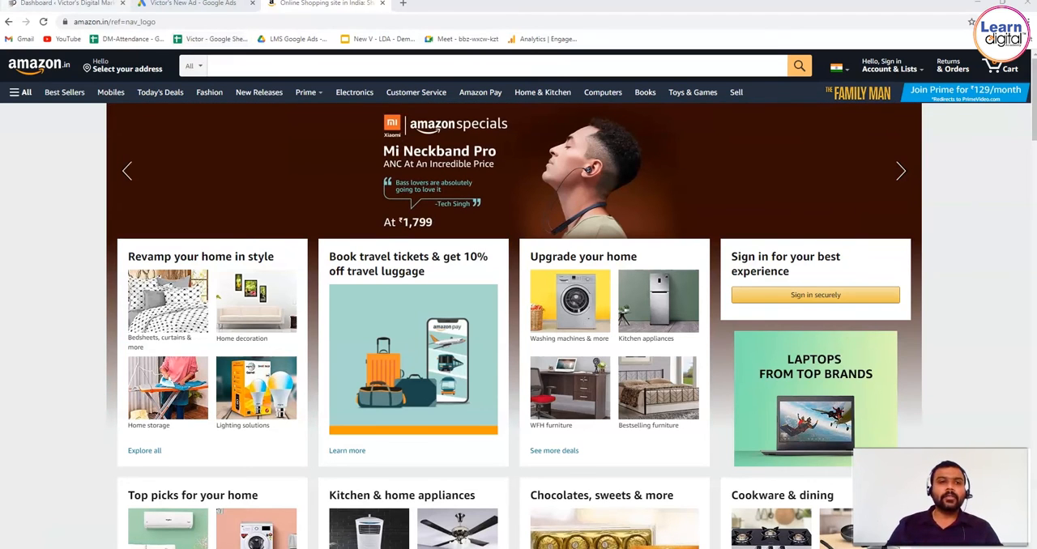
Step: Compare the page visitor types in Google Ads with the Amazon home page, and open Amazon's Mobiles category
{"action": "left_click", "coordinate": [193, 4]}
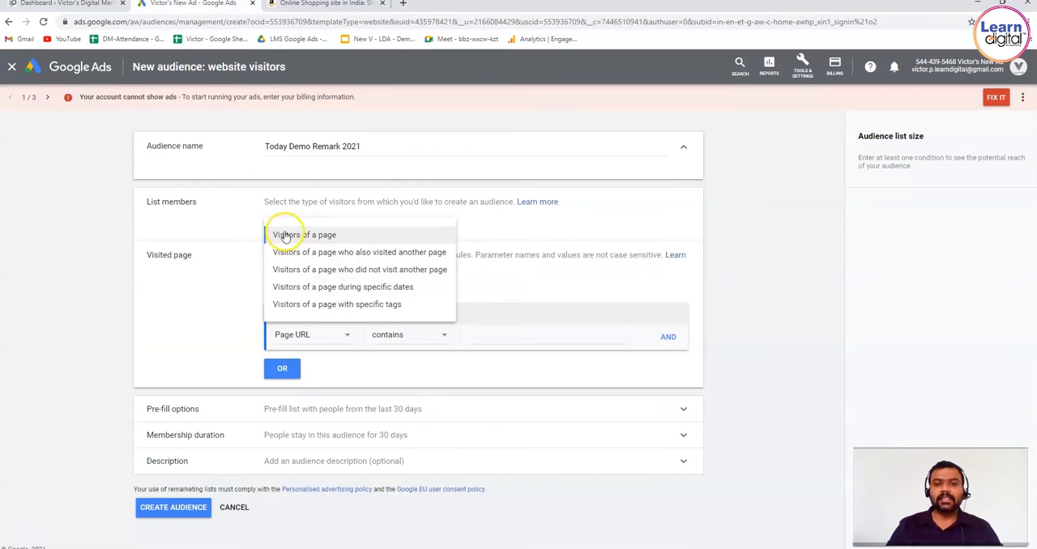
{"action": "left_click", "coordinate": [324, 4]}
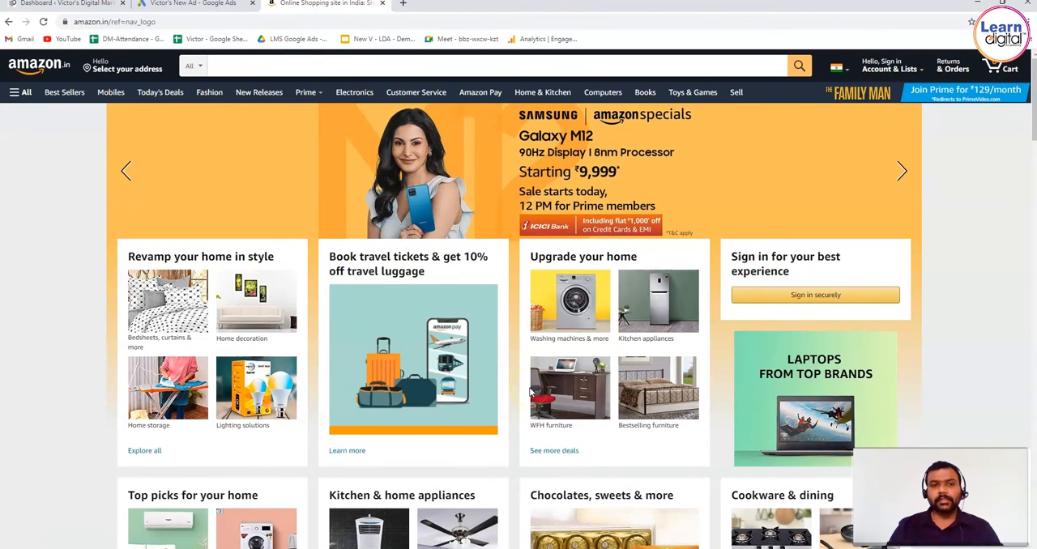
{"action": "left_click", "coordinate": [191, 4]}
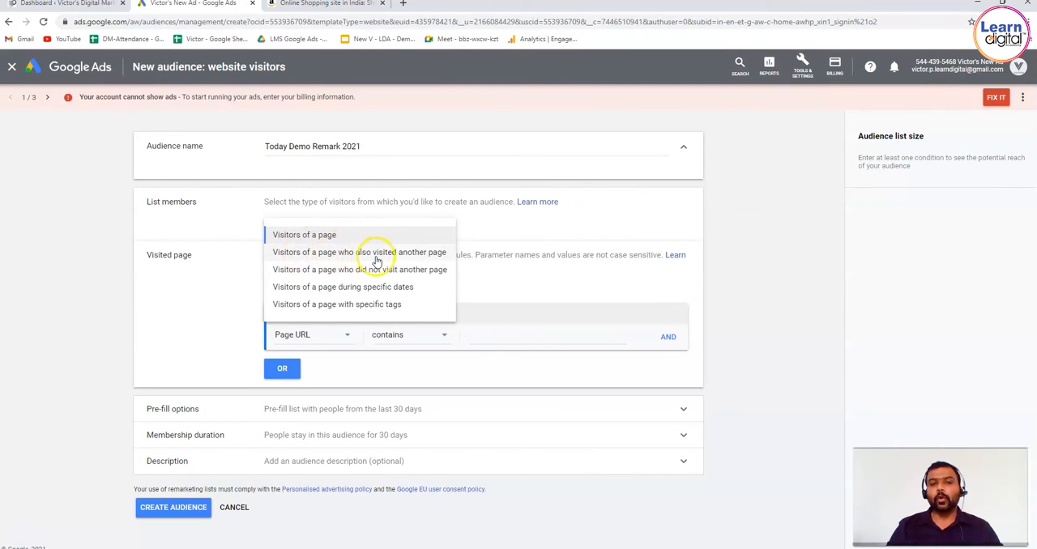
{"action": "left_click", "coordinate": [332, 4]}
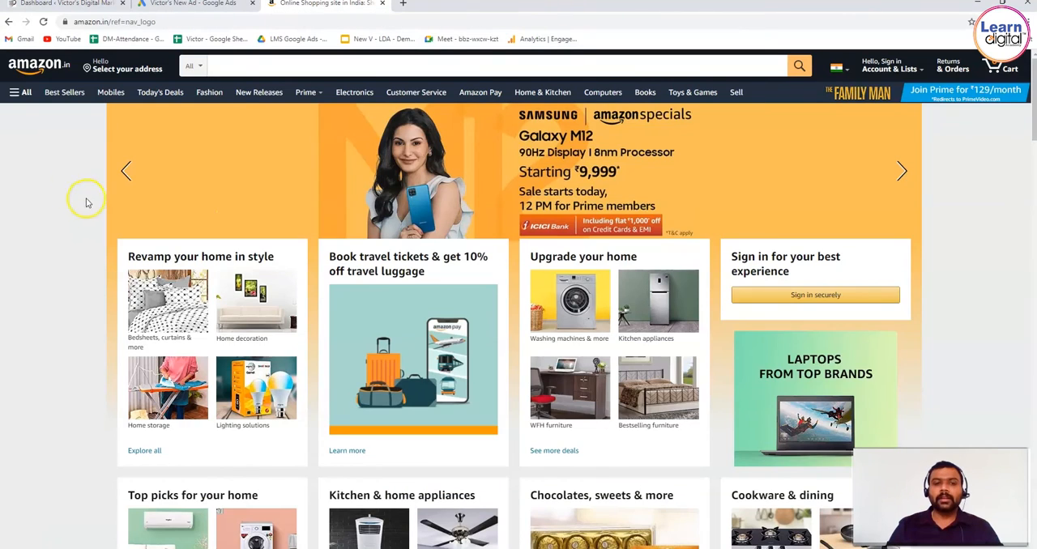
{"action": "left_click", "coordinate": [111, 92]}
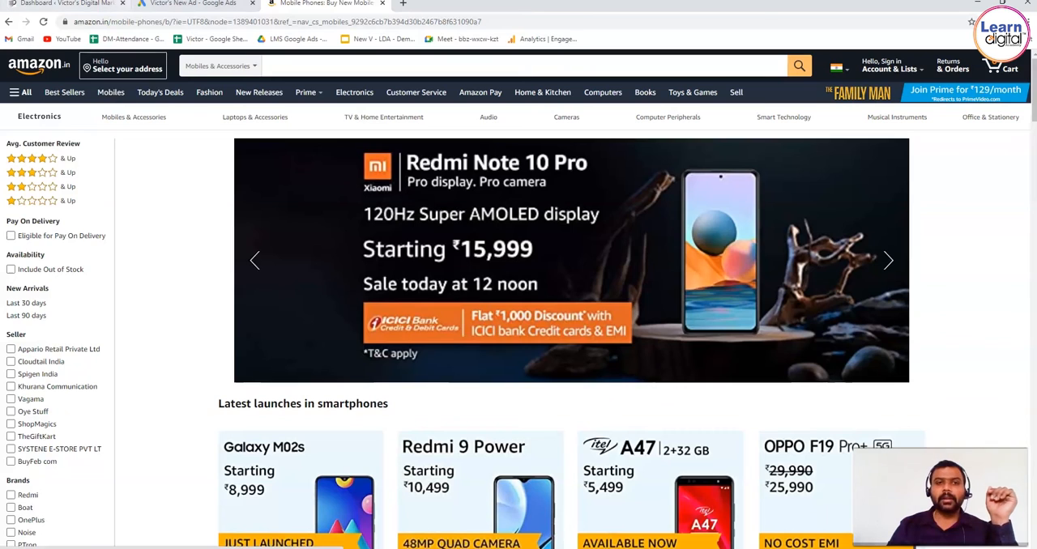
Step: Examine the "did not visit another page" and "during specific dates" visitor types in Google Ads alongside Amazon's Mobiles page and its banners
{"action": "left_click", "coordinate": [194, 3]}
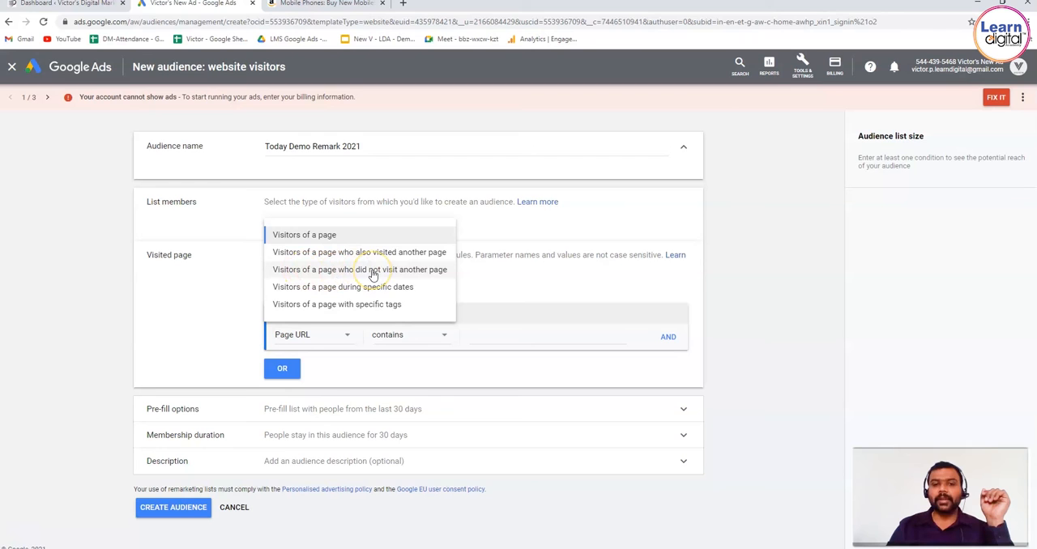
{"action": "left_click", "coordinate": [324, 3]}
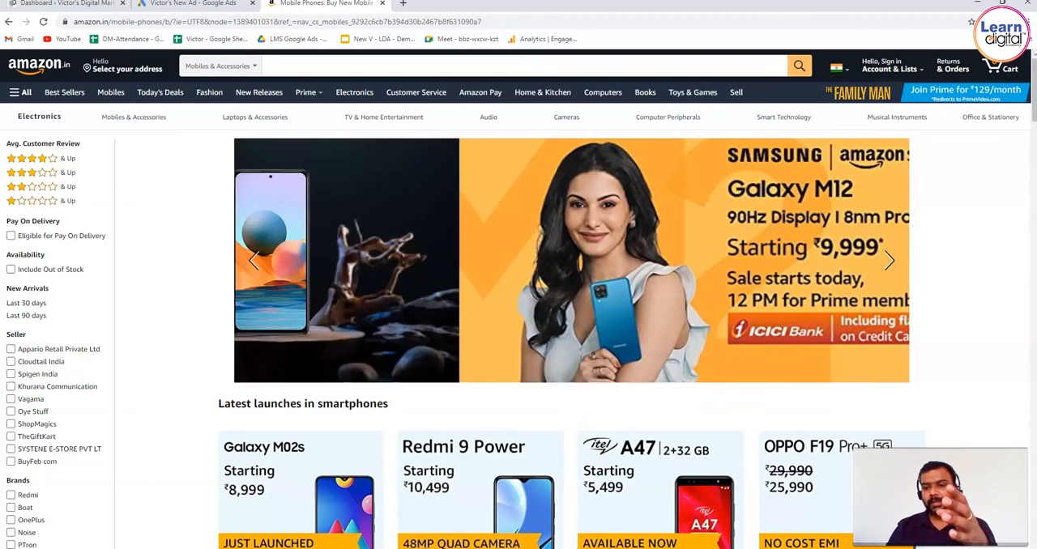
{"action": "left_click", "coordinate": [196, 4]}
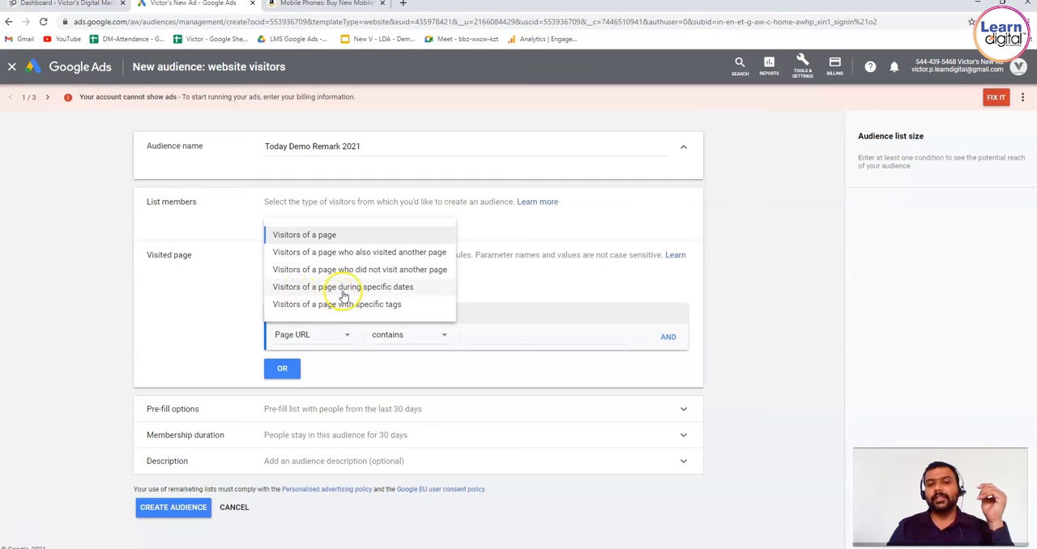
{"action": "left_click", "coordinate": [324, 3]}
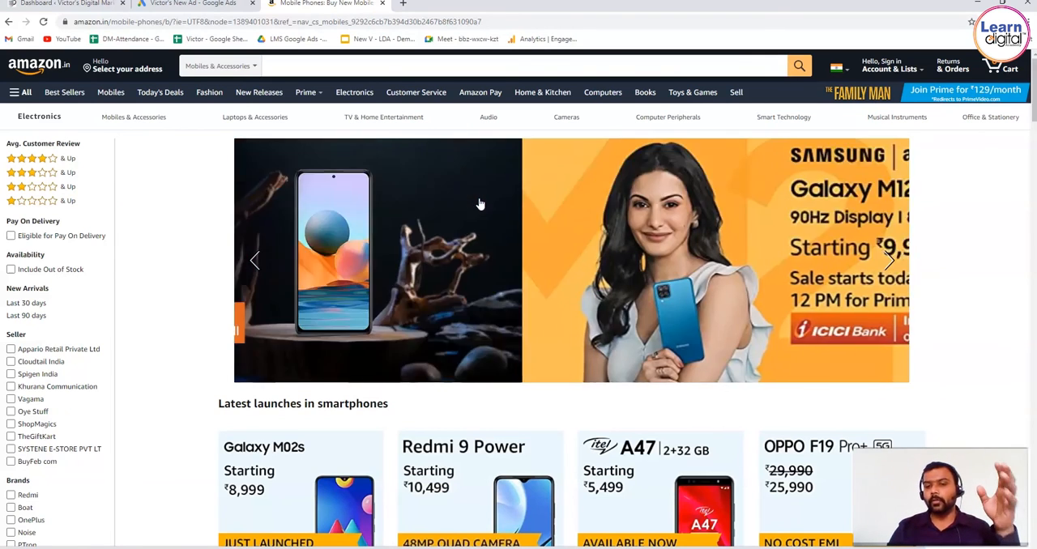
{"action": "left_click", "coordinate": [253, 262]}
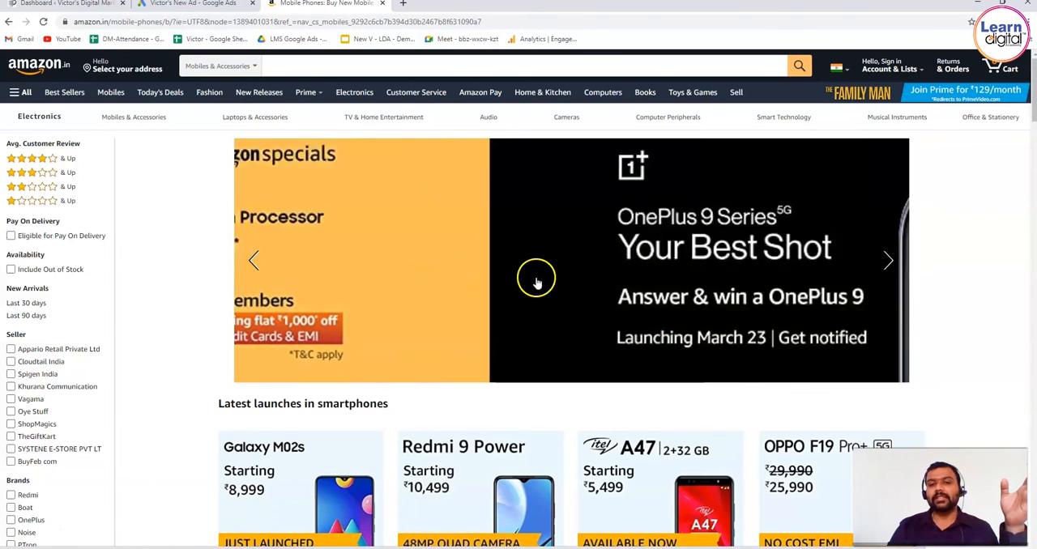
Step: Switch back to Google Ads, shorten the audience name to "Today Demo Remark" and choose Visitors of a page as the list members
{"action": "left_click", "coordinate": [253, 261]}
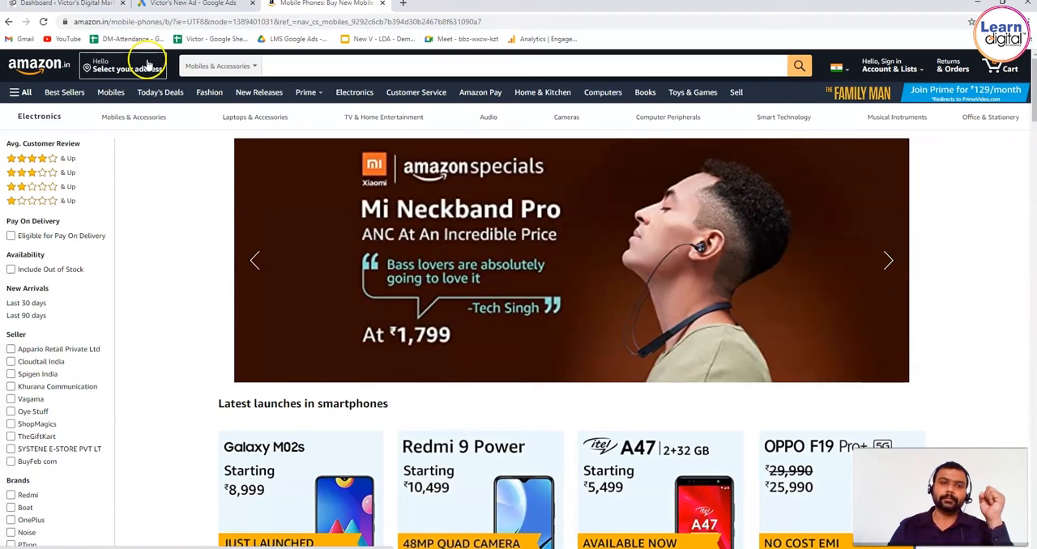
{"action": "left_click", "coordinate": [193, 4]}
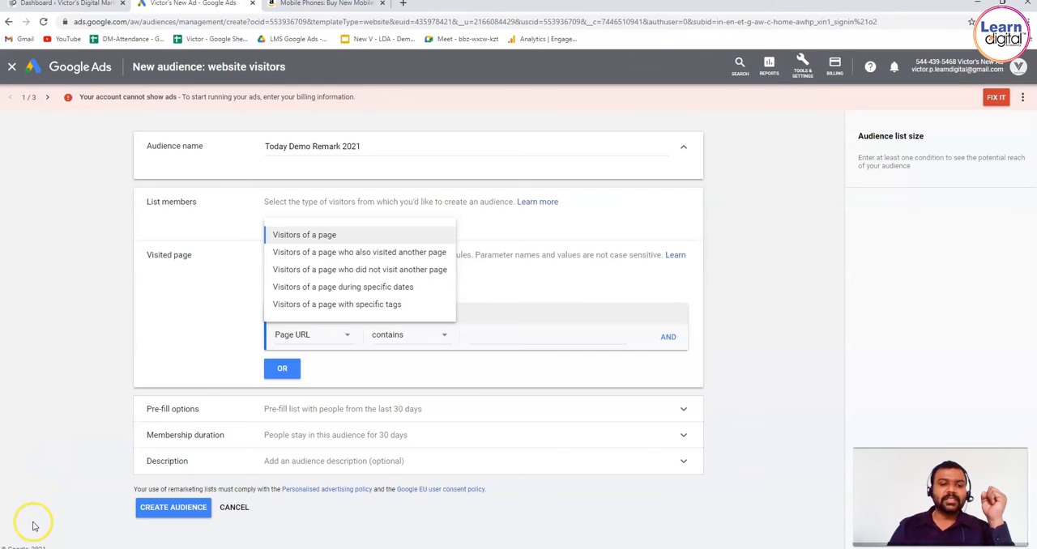
{"action": "key", "text": "BackSpace"}
{"action": "key", "text": "BackSpace"}
{"action": "key", "text": "BackSpace"}
{"action": "key", "text": "BackSpace"}
{"action": "key", "text": "BackSpace"}
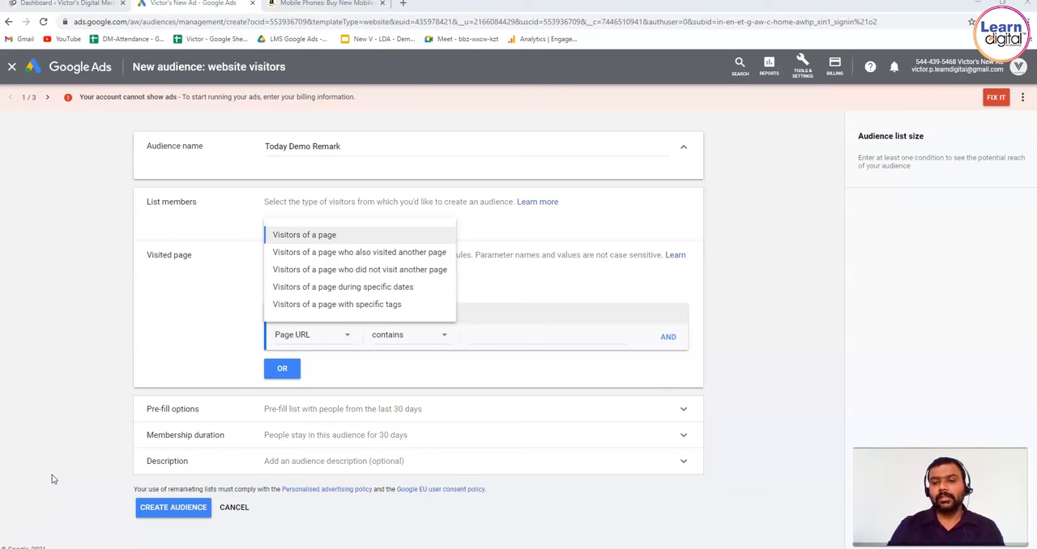
{"action": "left_click", "coordinate": [332, 237]}
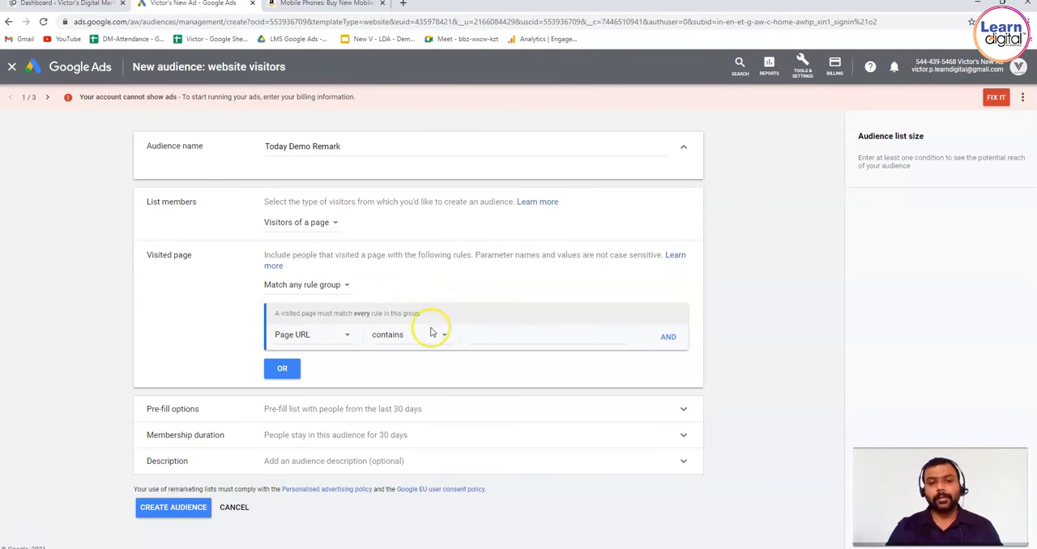
Step: Review the visited page rule's options and keep Page URL with the contains condition
{"action": "left_click", "coordinate": [345, 333]}
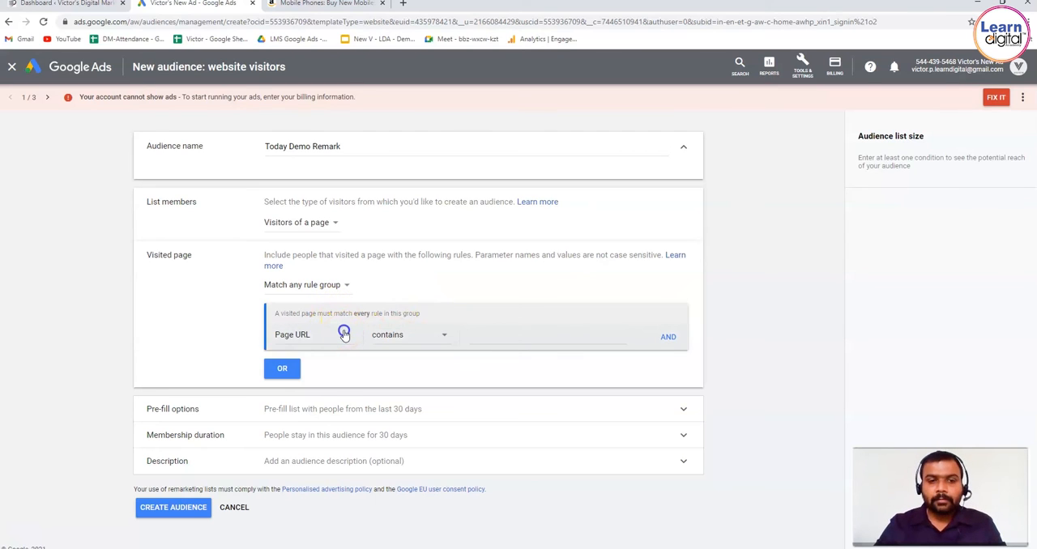
{"action": "left_click", "coordinate": [332, 371]}
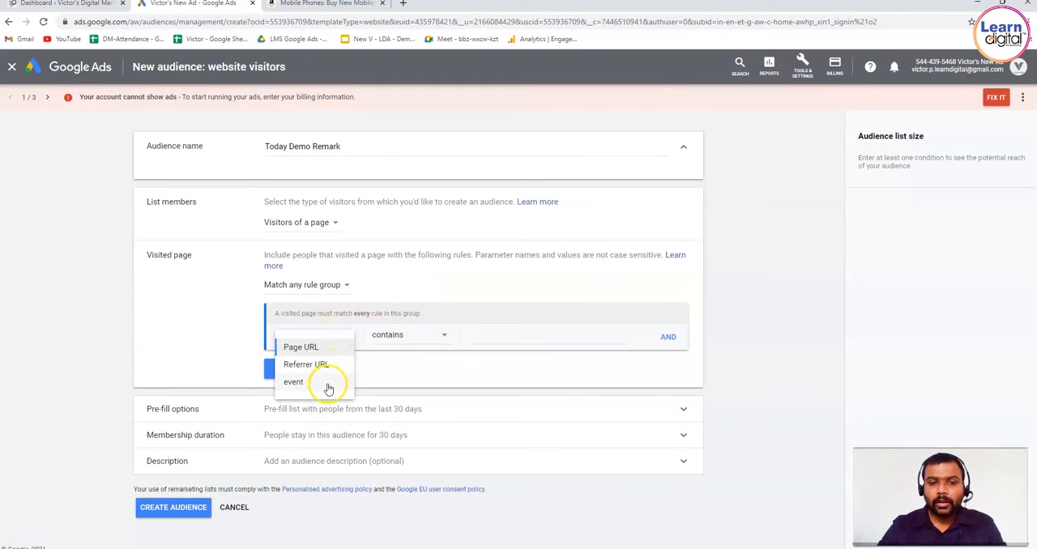
{"action": "left_click", "coordinate": [330, 349]}
{"action": "left_click", "coordinate": [432, 335]}
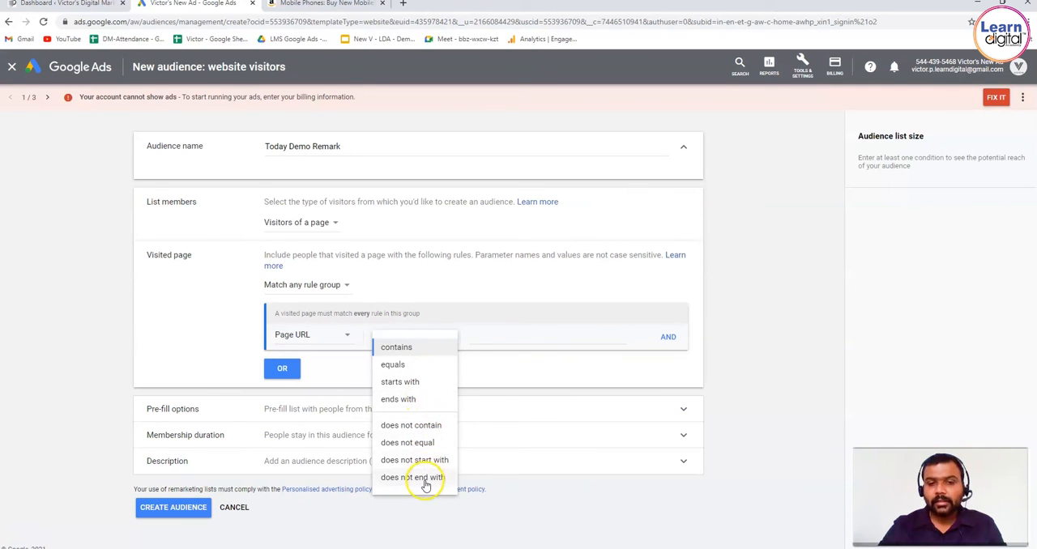
{"action": "left_click", "coordinate": [416, 352]}
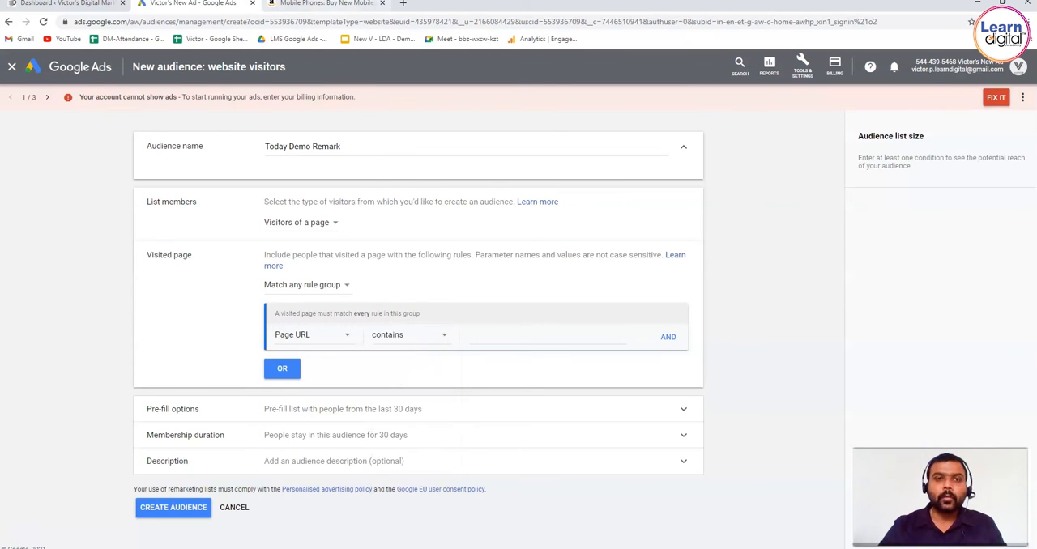
Step: Check the mobile-phones part of the Amazon page's address and enter mobilephone as the Page URL rule's value in Google Ads
{"action": "left_click", "coordinate": [324, 4]}
{"action": "left_click_drag", "start_coordinate": [112, 23], "coordinate": [155, 24]}
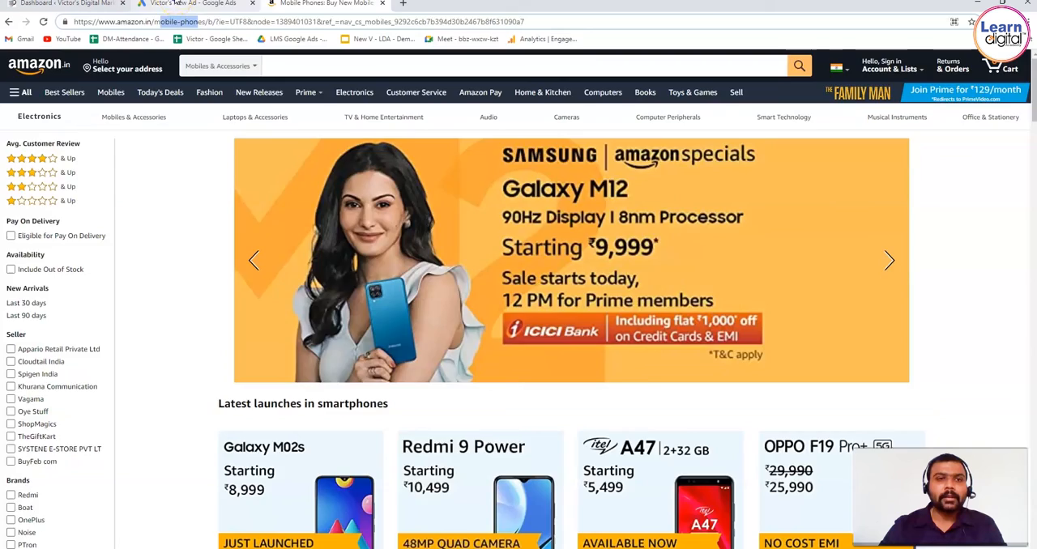
{"action": "left_click", "coordinate": [174, 4]}
{"action": "left_click", "coordinate": [578, 338]}
{"action": "type", "text": "mobilephone"}
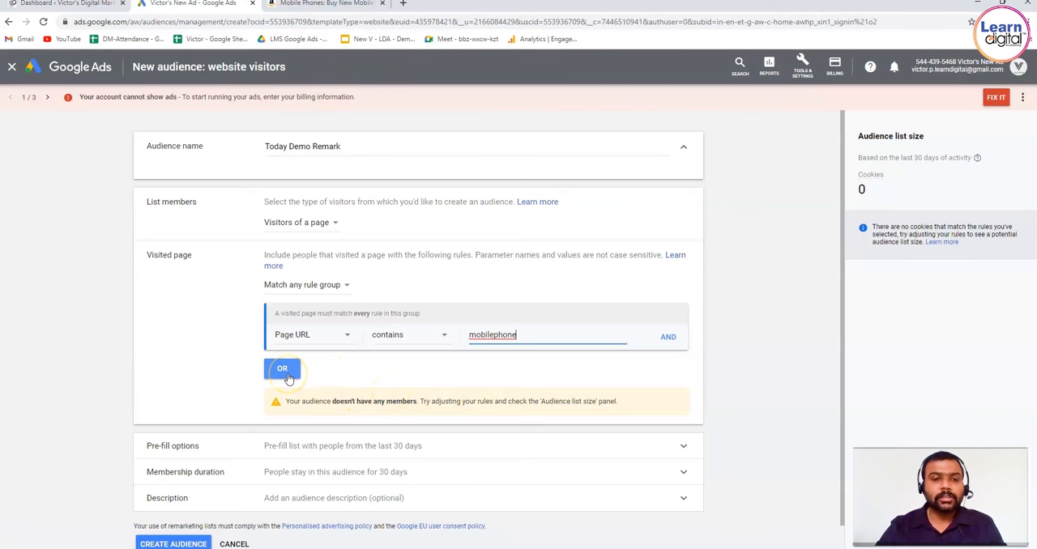
Step: Try Match every rule group for the visited page rules, then return to Match any rule group
{"action": "left_click", "coordinate": [342, 286]}
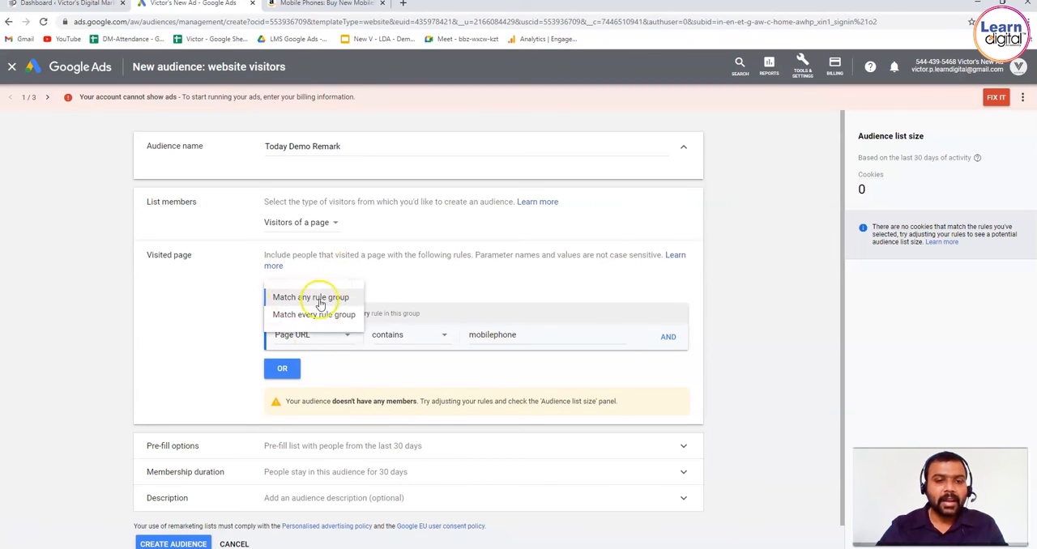
{"action": "left_click", "coordinate": [324, 315]}
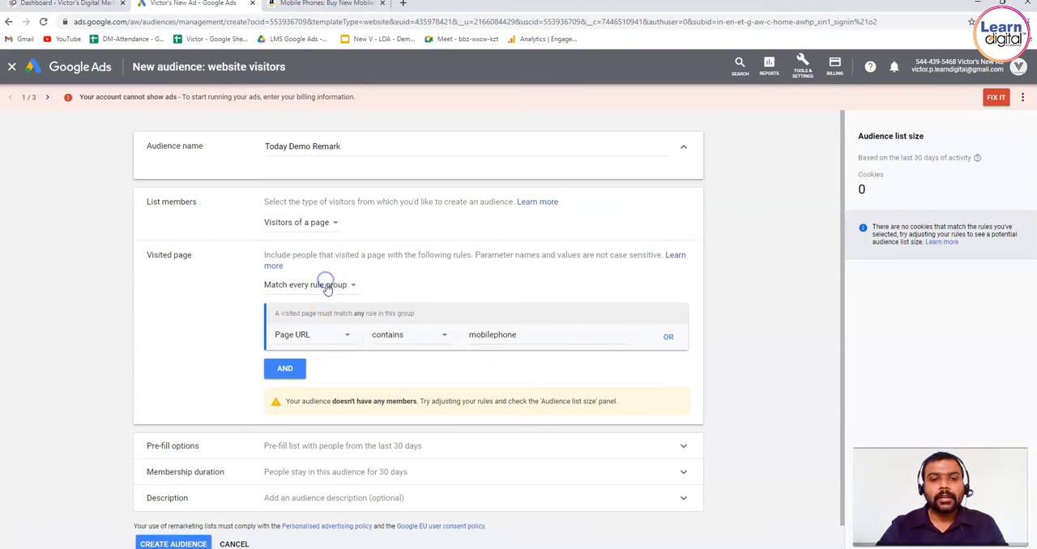
{"action": "left_click", "coordinate": [336, 286]}
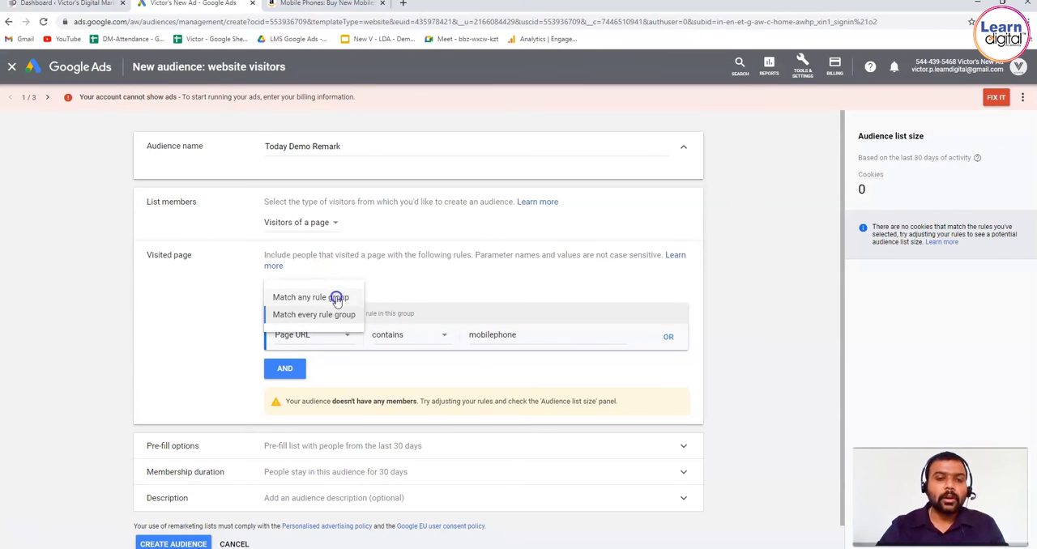
{"action": "left_click", "coordinate": [336, 294]}
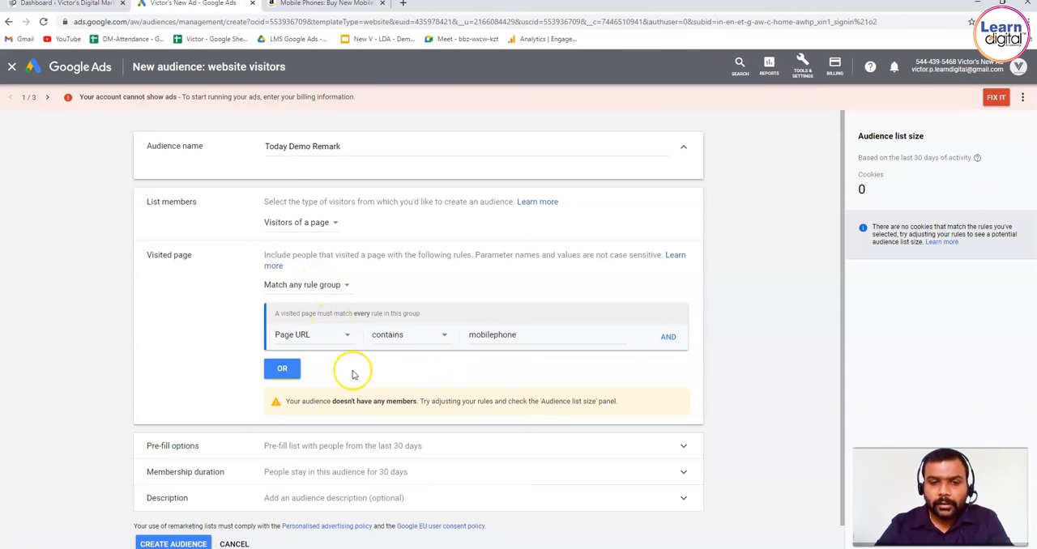
Step: Add two AND rules to the mobilephone group requiring the page URL to contain samsung and laptop
{"action": "left_click", "coordinate": [669, 337]}
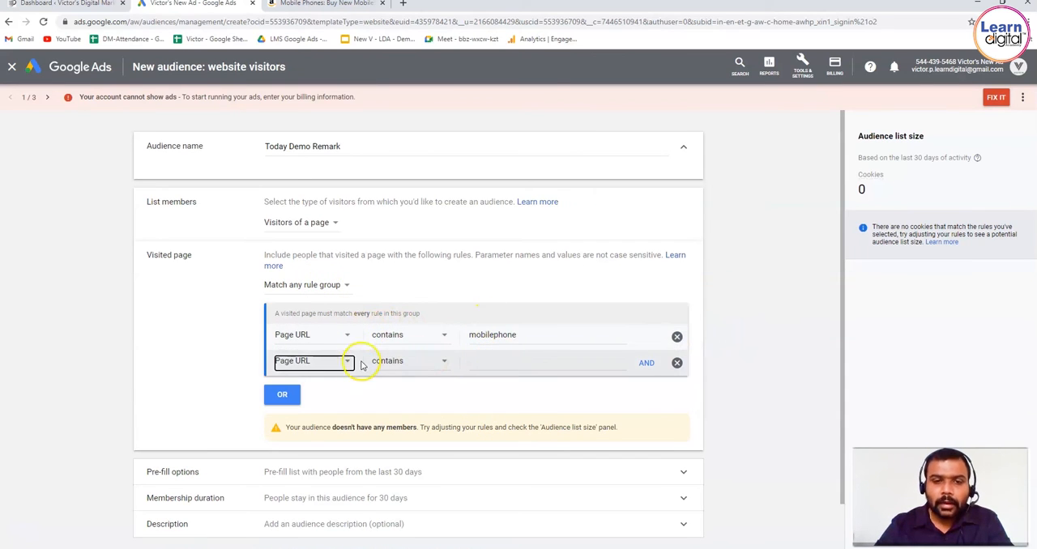
{"action": "left_click", "coordinate": [496, 363]}
{"action": "type", "text": "samsung"}
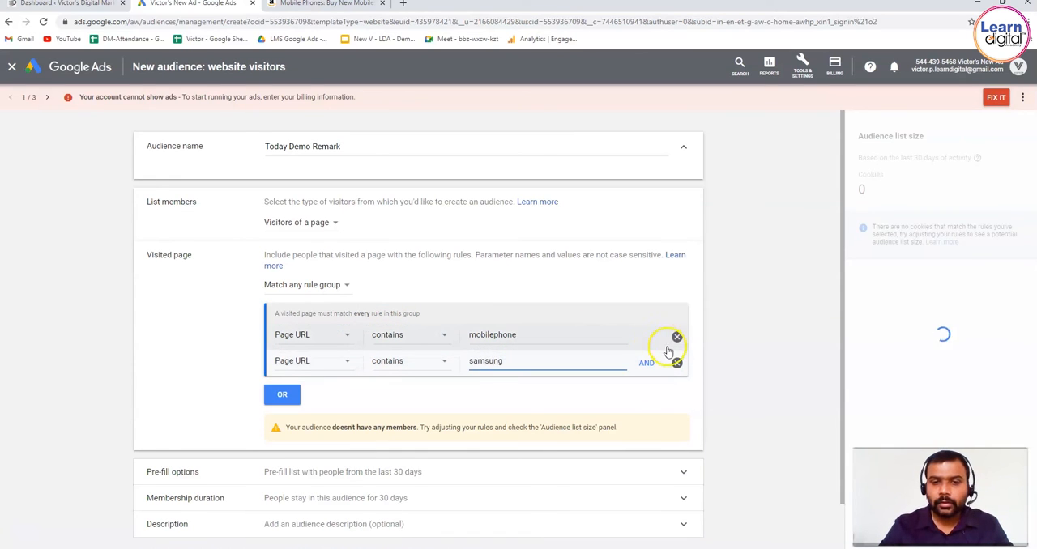
{"action": "left_click", "coordinate": [654, 365]}
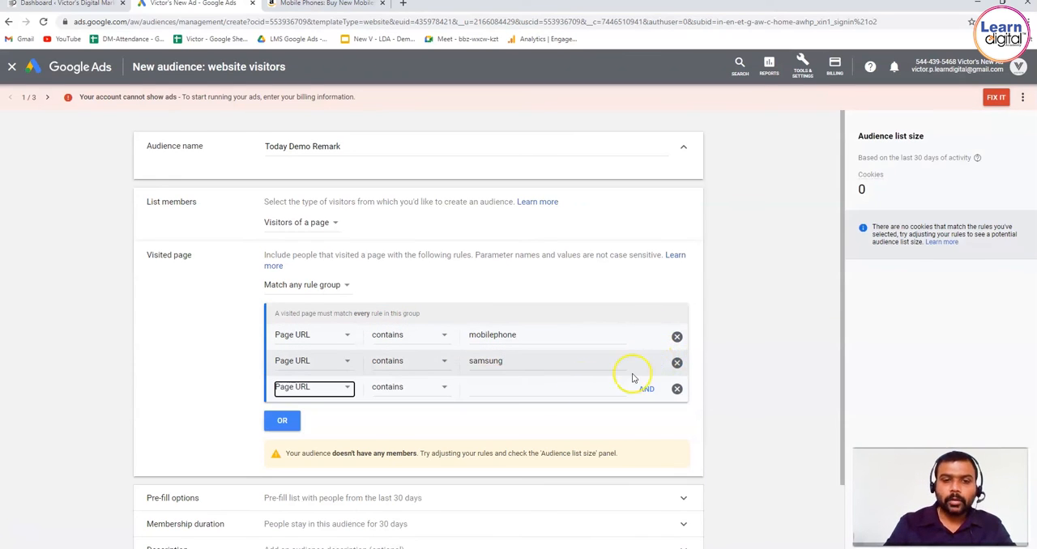
{"action": "left_click", "coordinate": [540, 386]}
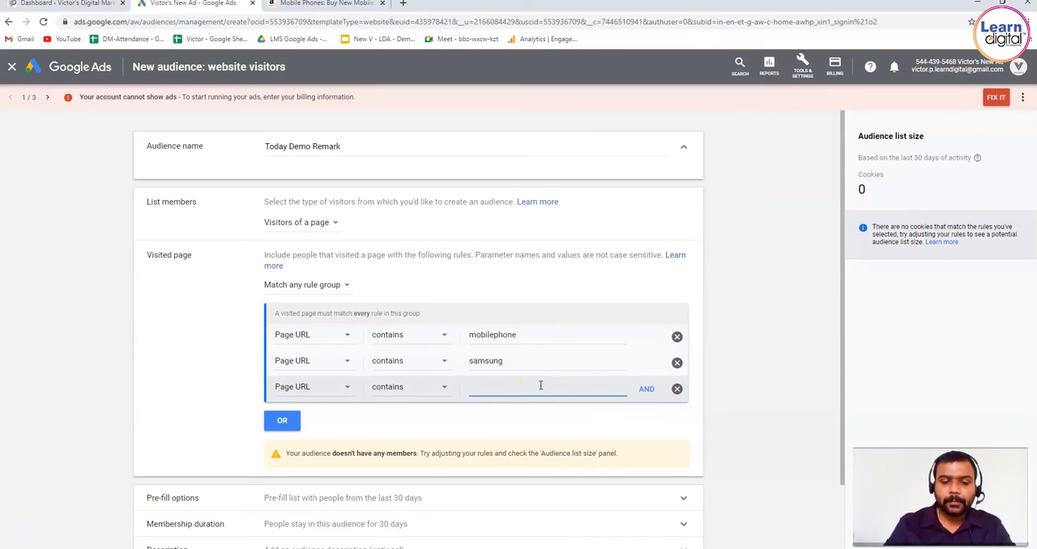
{"action": "type", "text": "laptop"}
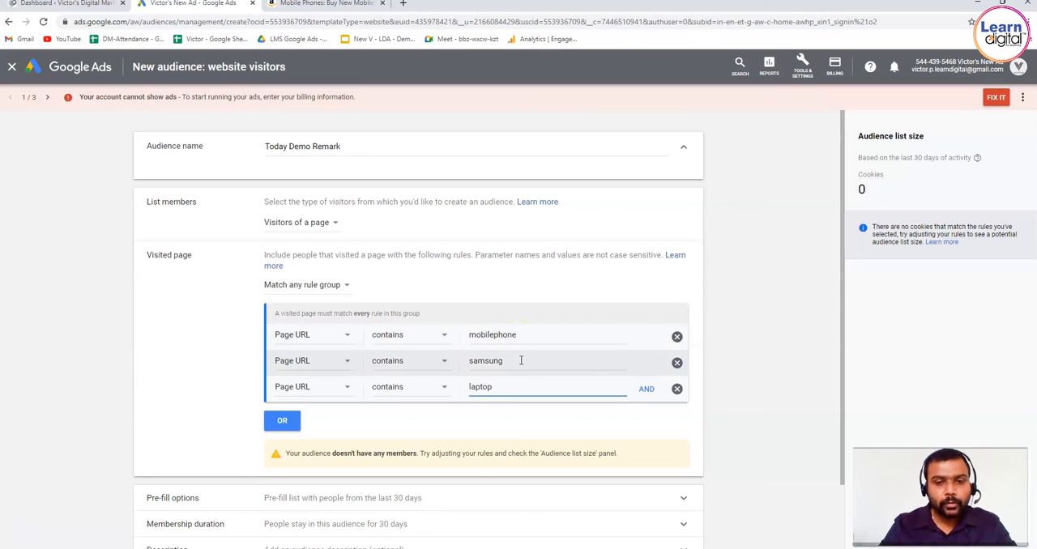
{"action": "left_click", "coordinate": [523, 387]}
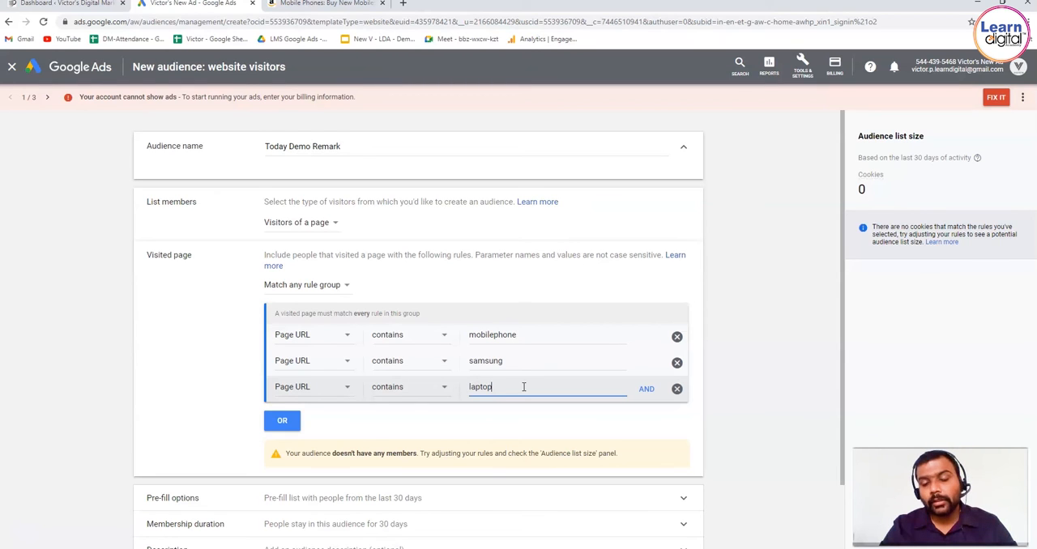
Step: Add an OR rule group and remove the samsung and laptop rules from the first group
{"action": "left_click", "coordinate": [294, 413]}
{"action": "left_click", "coordinate": [294, 419]}
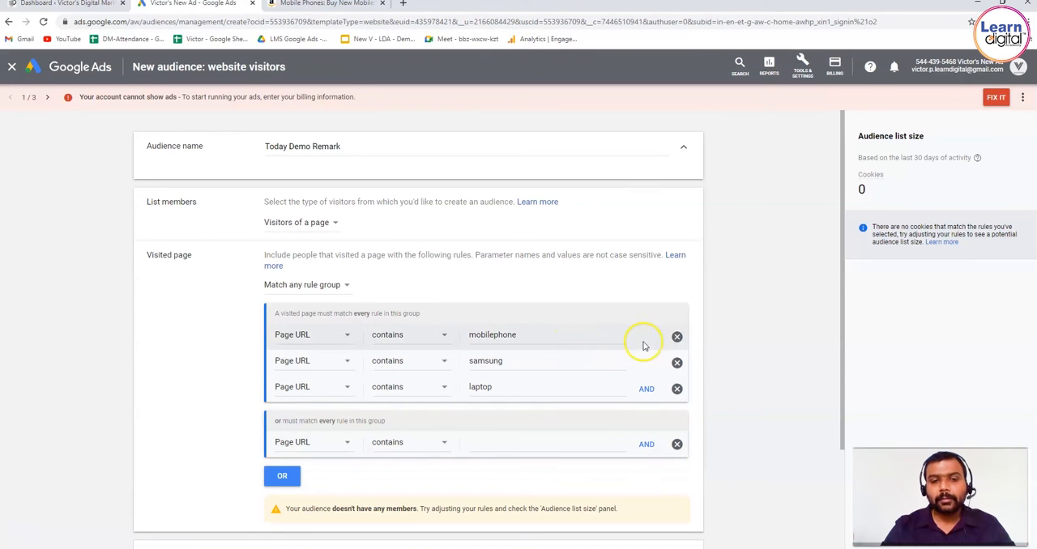
{"action": "left_click", "coordinate": [677, 365]}
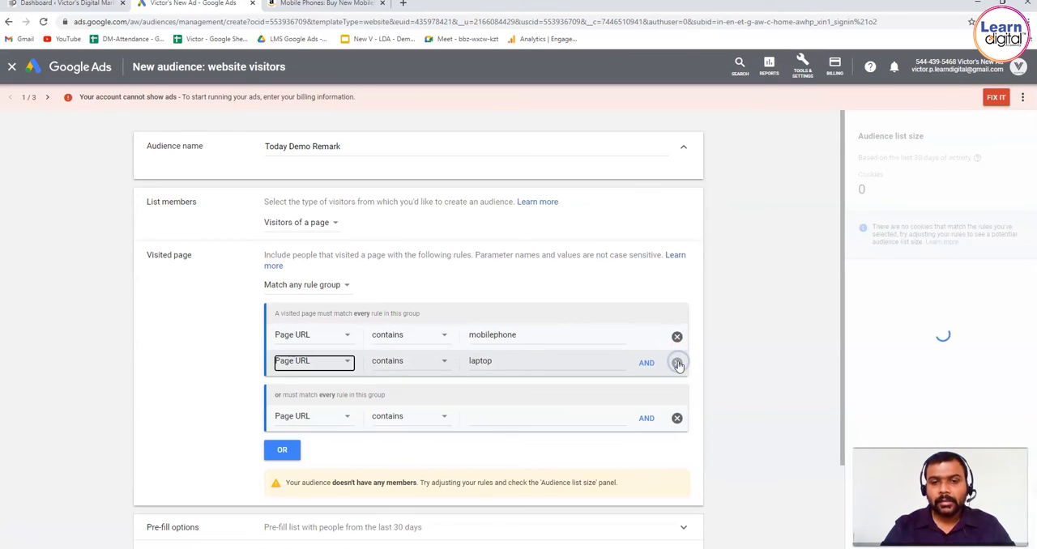
{"action": "left_click", "coordinate": [677, 362]}
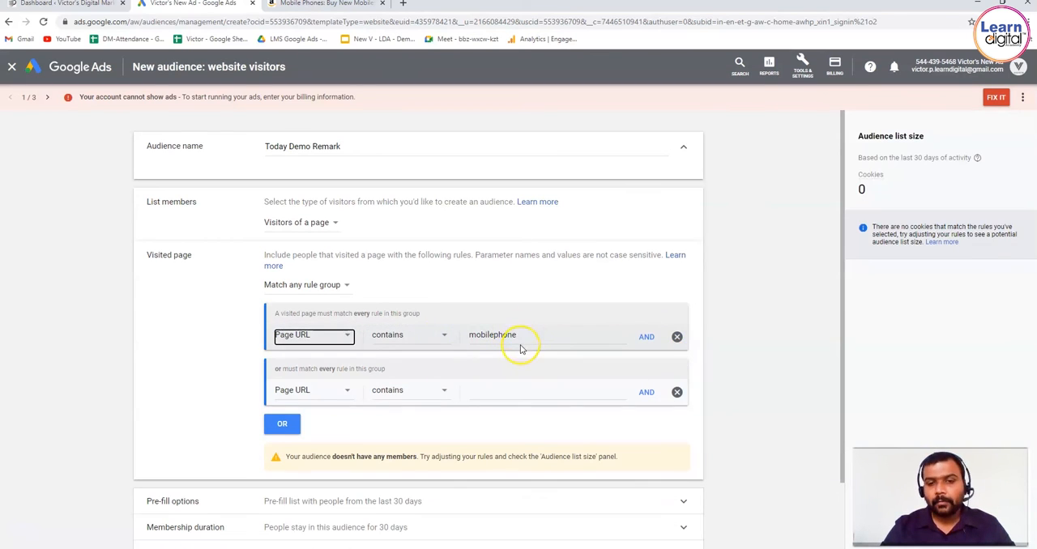
Step: Set the second rule group's page URL to contain laptop, and add a third OR group whose page URL contains grocery
{"action": "left_click", "coordinate": [510, 388]}
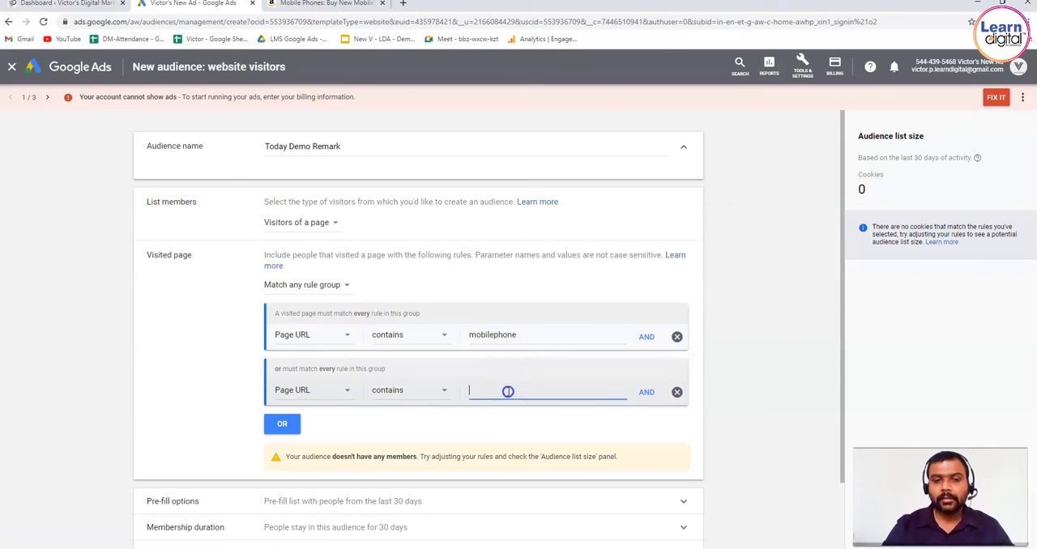
{"action": "type", "text": "laptop"}
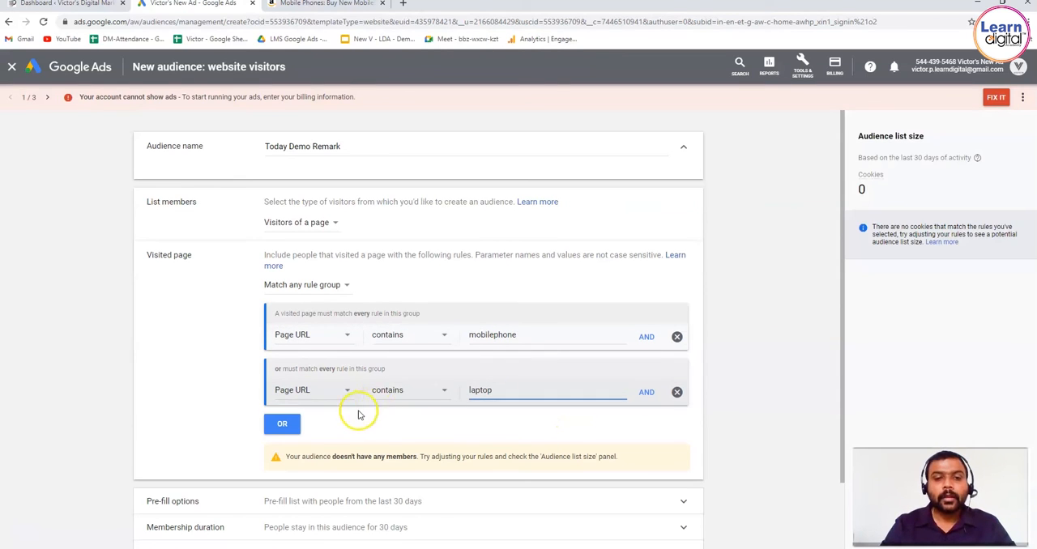
{"action": "left_click", "coordinate": [291, 428]}
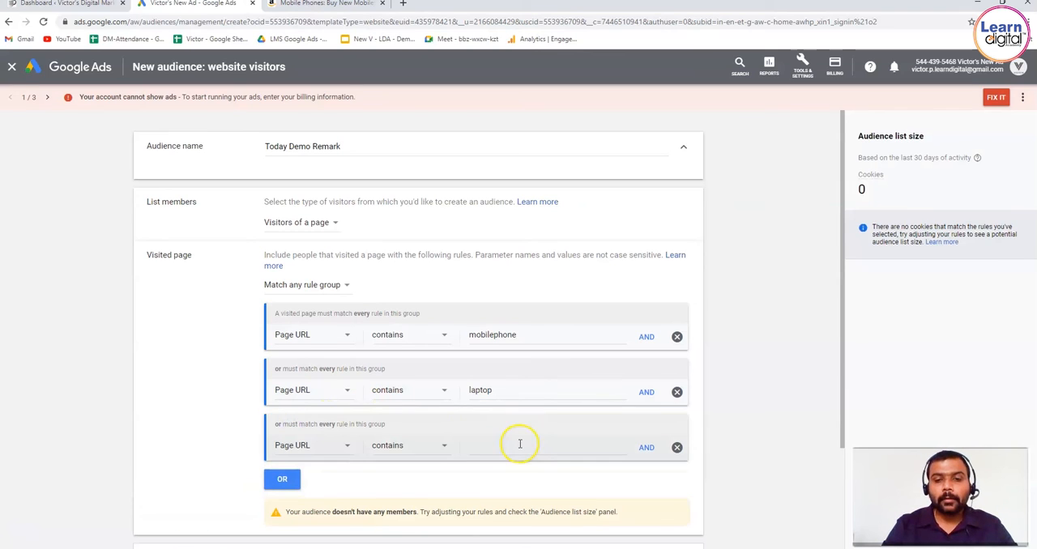
{"action": "left_click", "coordinate": [519, 445]}
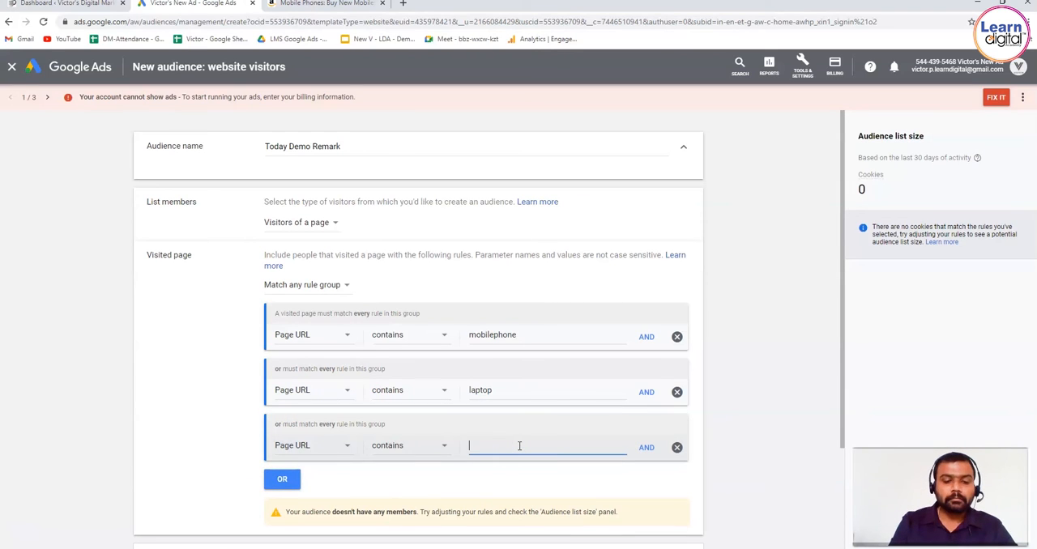
{"action": "type", "text": "grocery"}
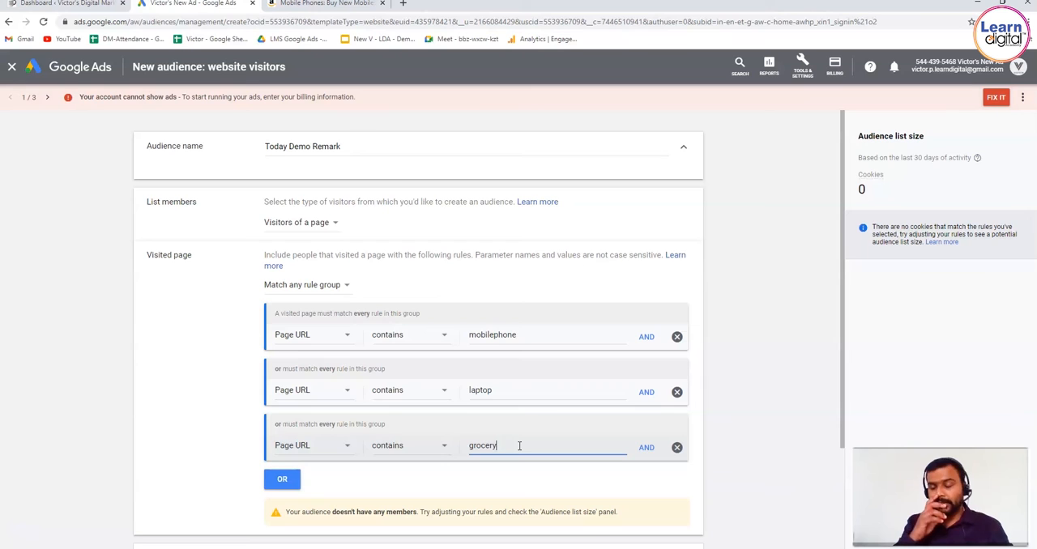
{"action": "left_click", "coordinate": [815, 378]}
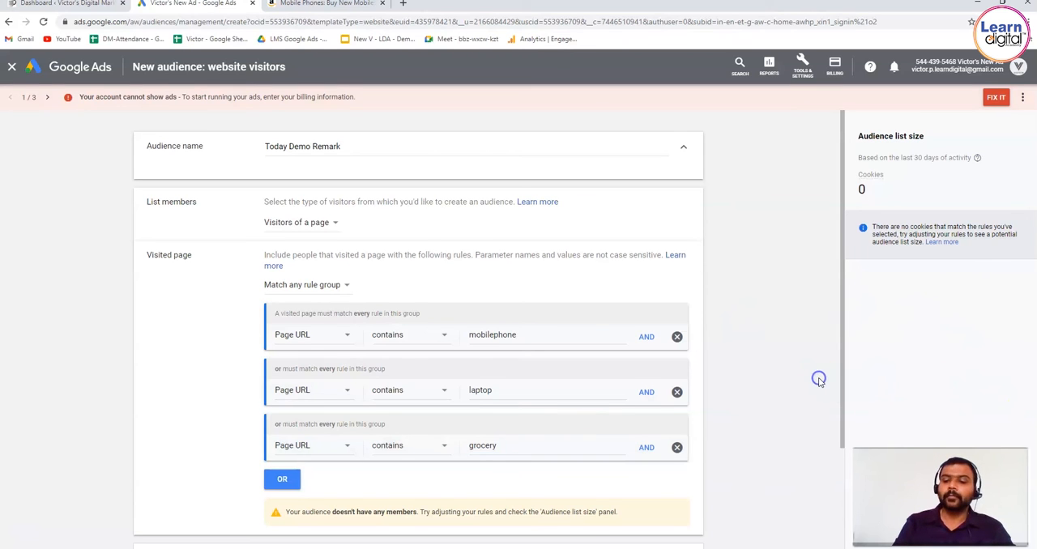
Step: Set the audience's pre-fill option to Start with an empty list
{"action": "scroll", "coordinate": [818, 381], "scroll_direction": "down", "scroll_amount": 1}
{"action": "scroll", "coordinate": [818, 382], "scroll_direction": "down", "scroll_amount": 3}
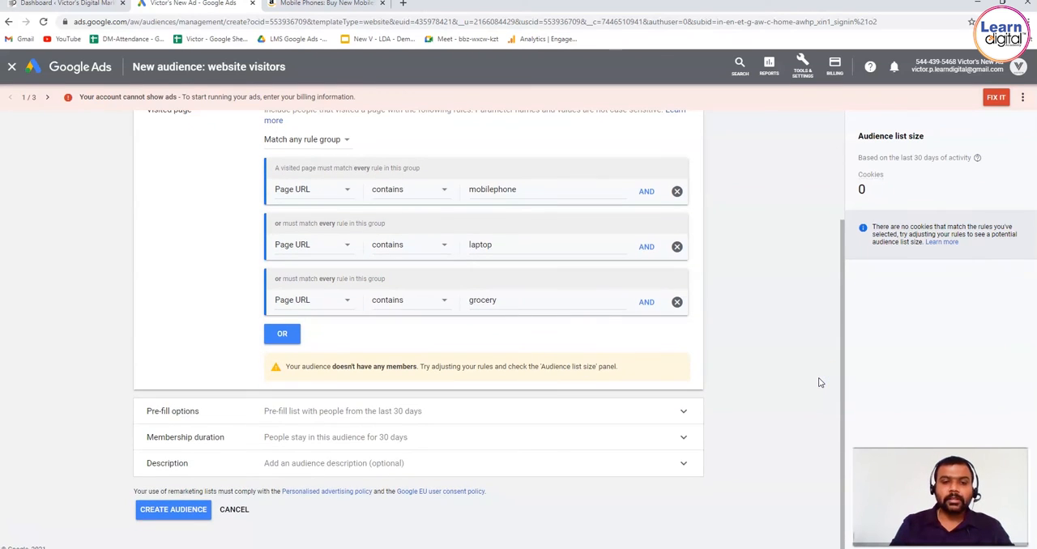
{"action": "left_click", "coordinate": [683, 412]}
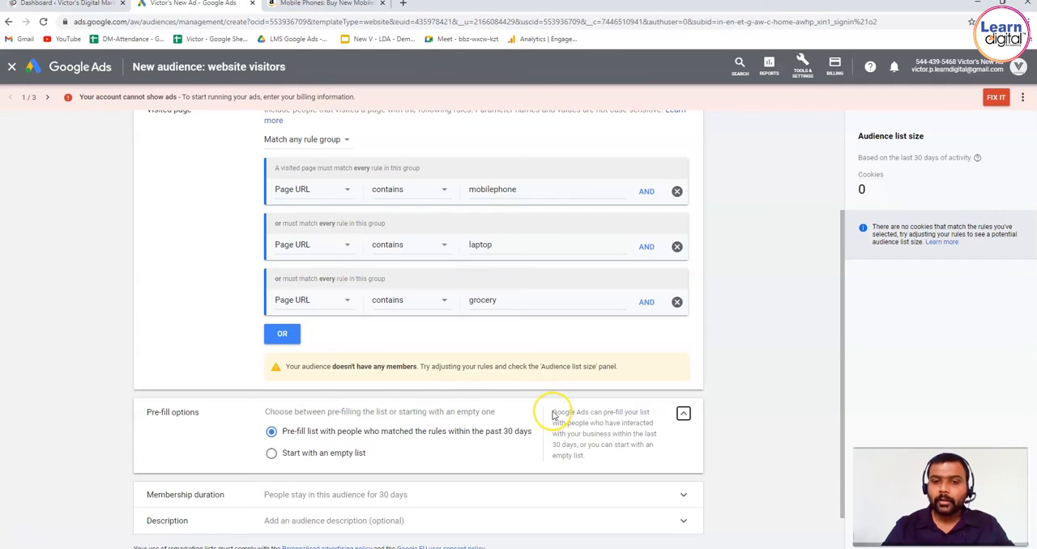
{"action": "left_click_drag", "start_coordinate": [551, 412], "coordinate": [469, 452]}
{"action": "left_click", "coordinate": [470, 452]}
{"action": "left_click", "coordinate": [285, 455]}
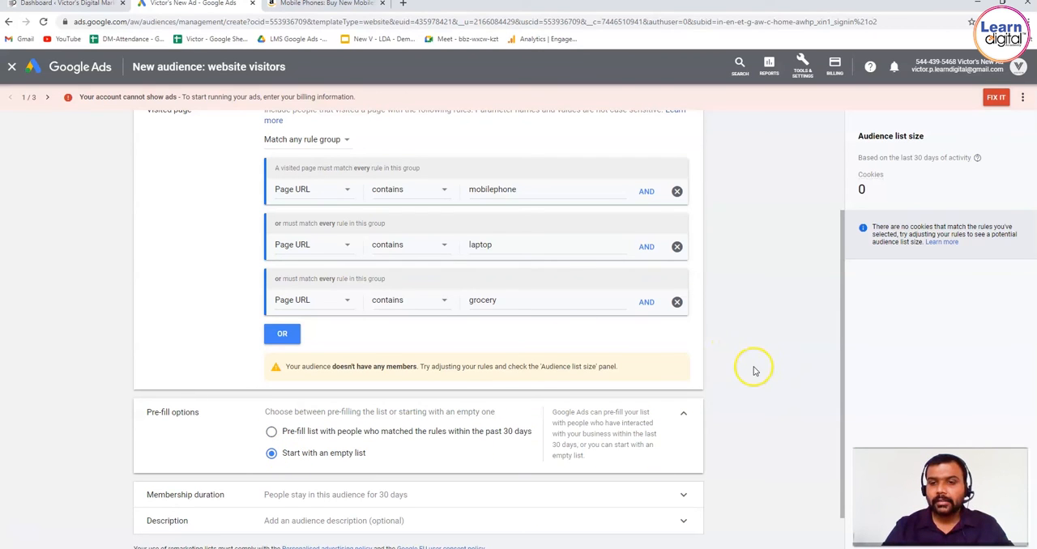
Step: Set the audience's membership duration to 15 days
{"action": "scroll", "coordinate": [754, 368], "scroll_direction": "down", "scroll_amount": 1}
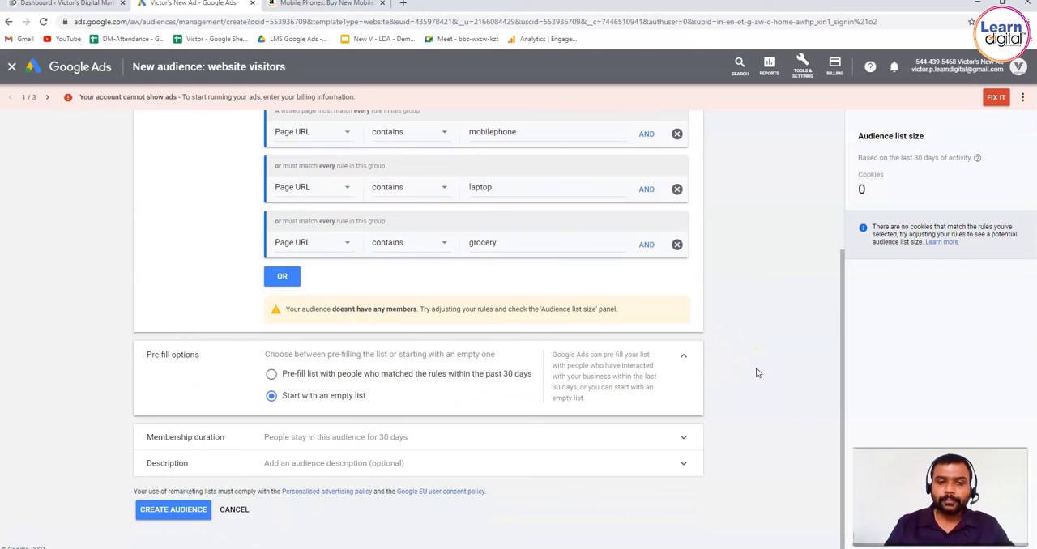
{"action": "left_click", "coordinate": [667, 437]}
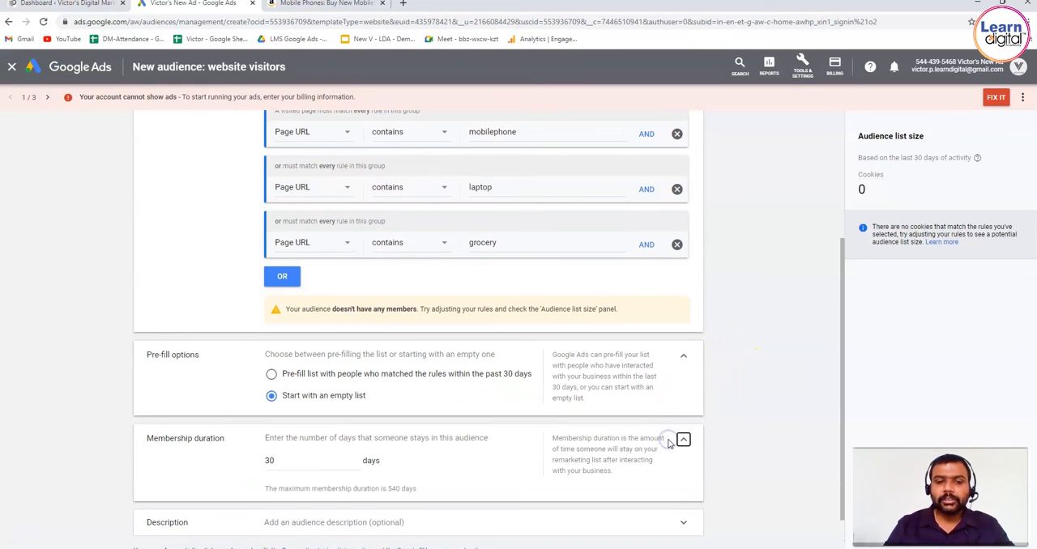
{"action": "left_click", "coordinate": [339, 458]}
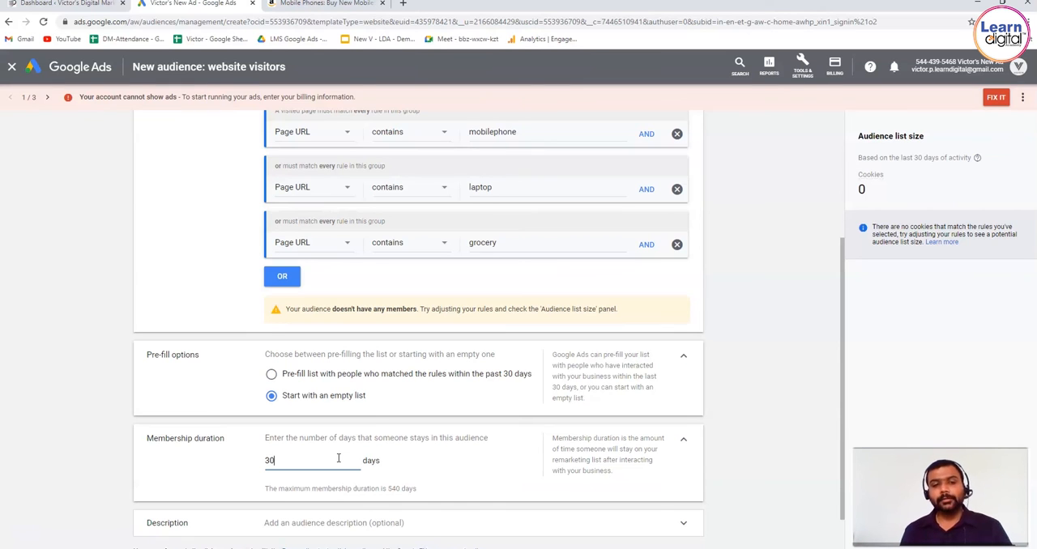
{"action": "double_click", "coordinate": [338, 458]}
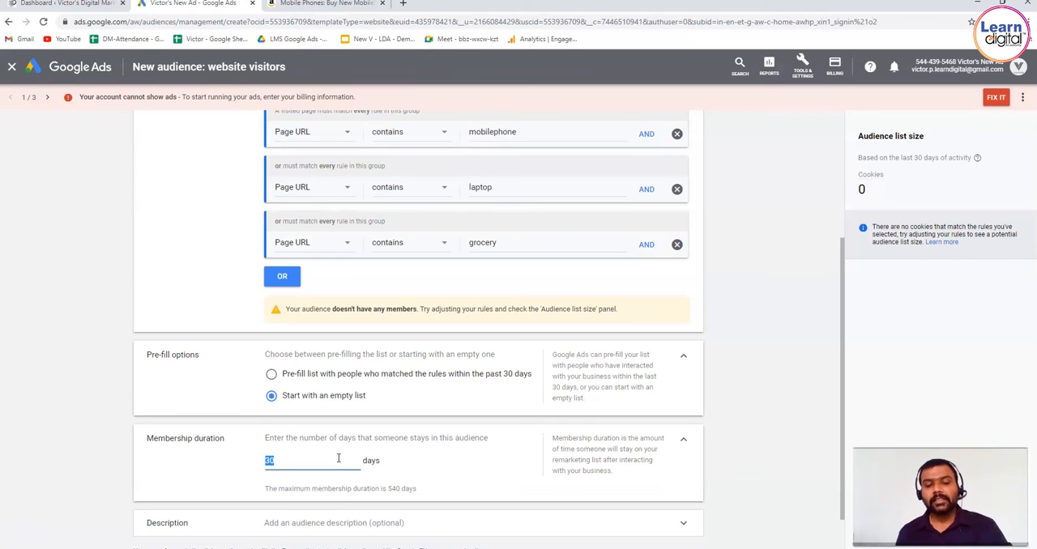
{"action": "type", "text": "15"}
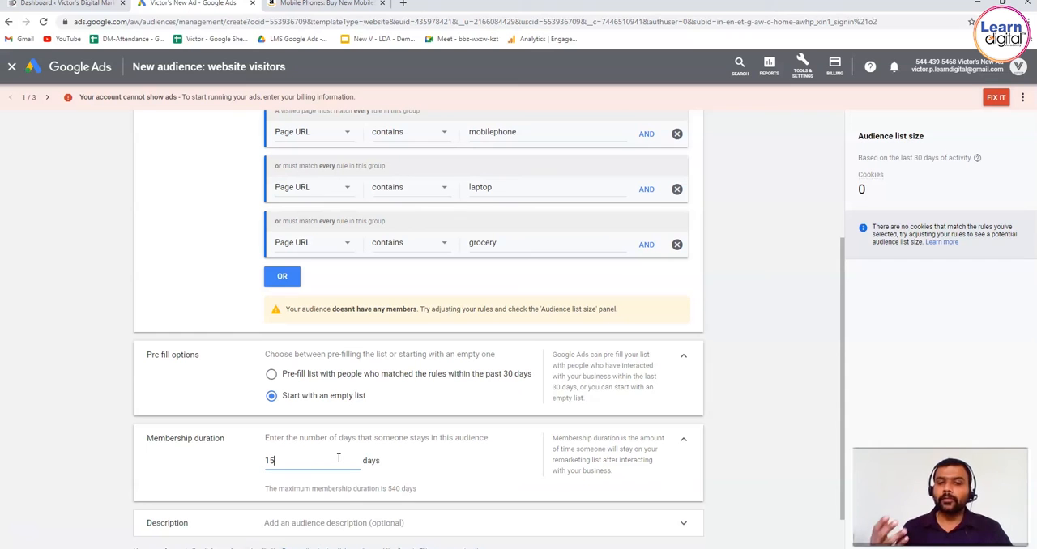
{"action": "left_click", "coordinate": [792, 394]}
Step: Add the description "Remark - Rules based - Page url conatins mobile phone- start fresh -15 day" and create the audience
{"action": "scroll", "coordinate": [792, 393], "scroll_direction": "down", "scroll_amount": 2}
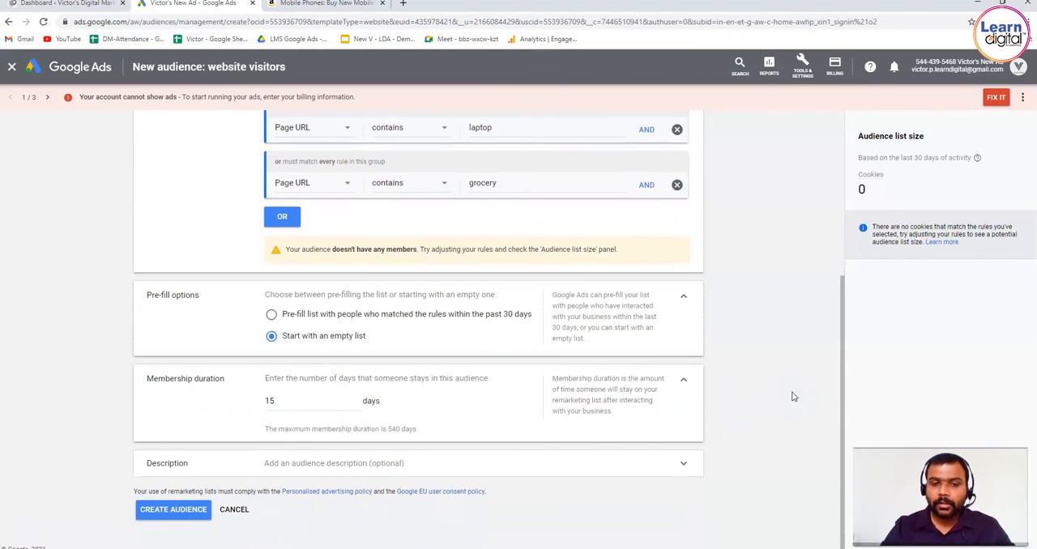
{"action": "left_click", "coordinate": [685, 462]}
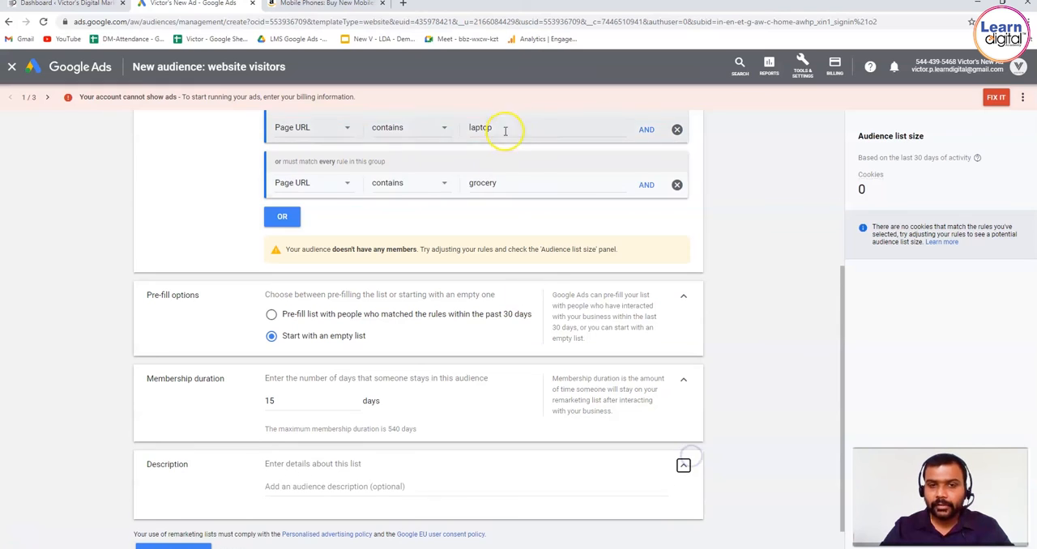
{"action": "left_click", "coordinate": [382, 485]}
{"action": "type", "text": "Remark"}
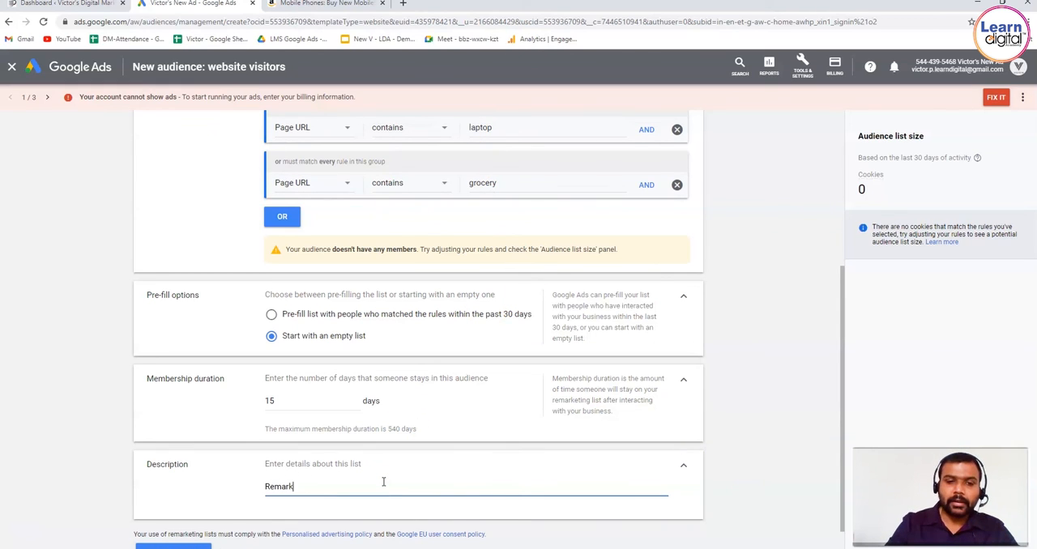
{"action": "type", "text": " - Rules based -"}
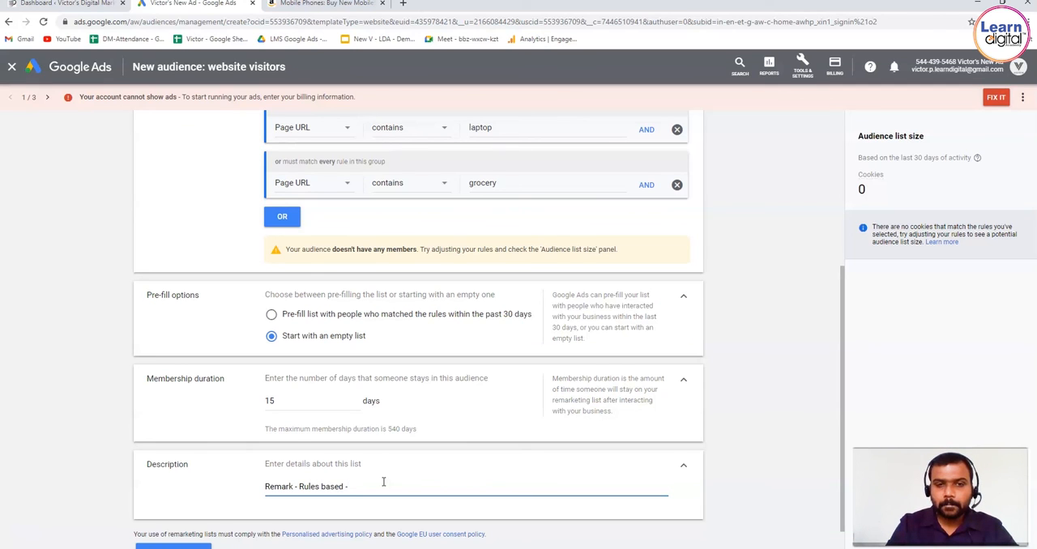
{"action": "type", "text": " Page url"}
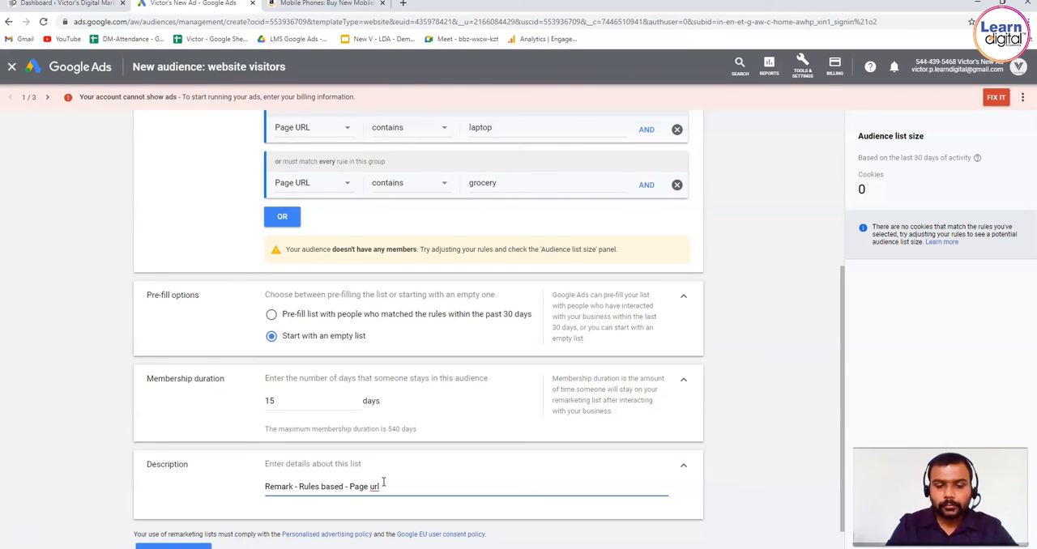
{"action": "type", "text": " contains "}
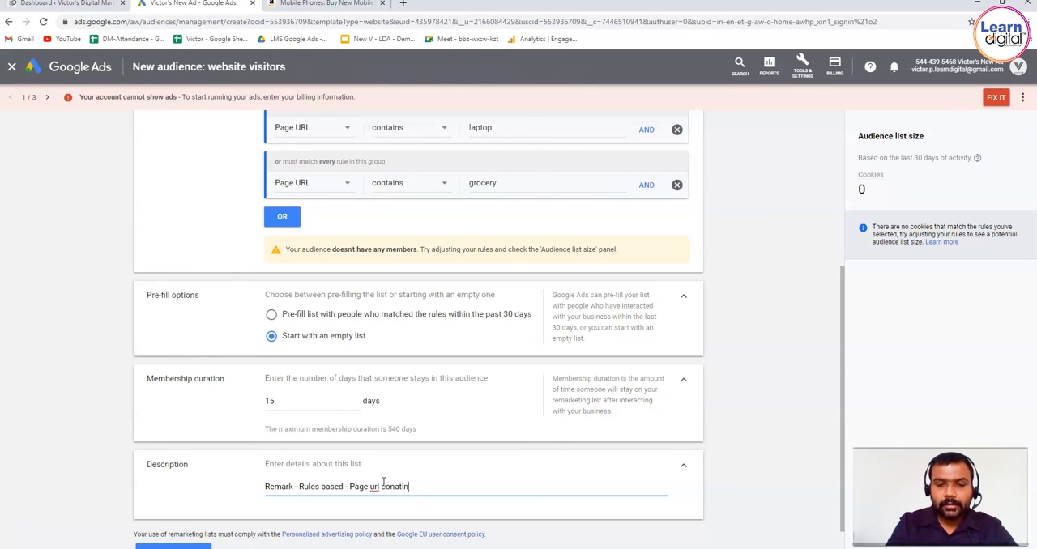
{"action": "type", "text": "mobile"}
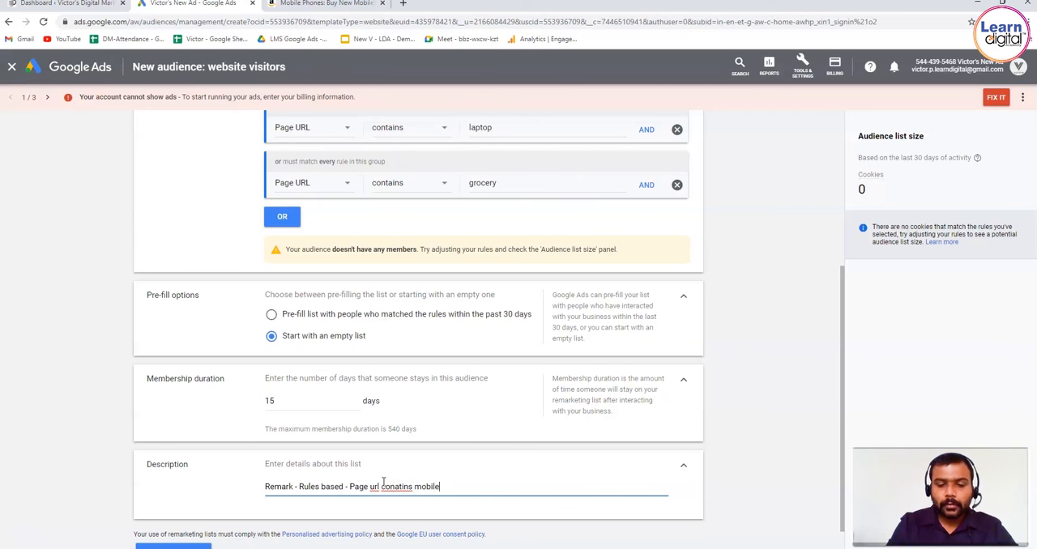
{"action": "type", "text": " phone"}
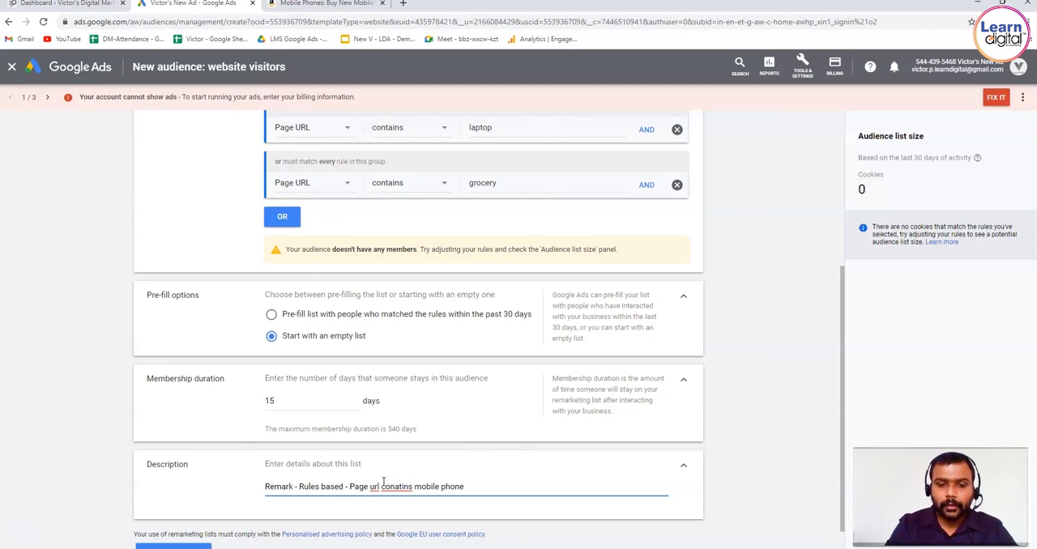
{"action": "type", "text": "- start "}
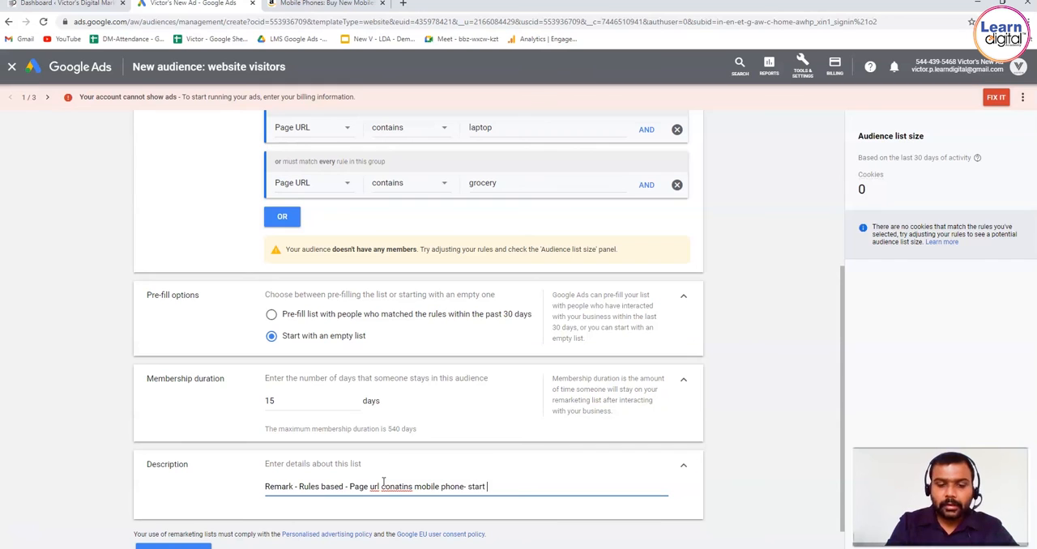
{"action": "type", "text": "fresh -"}
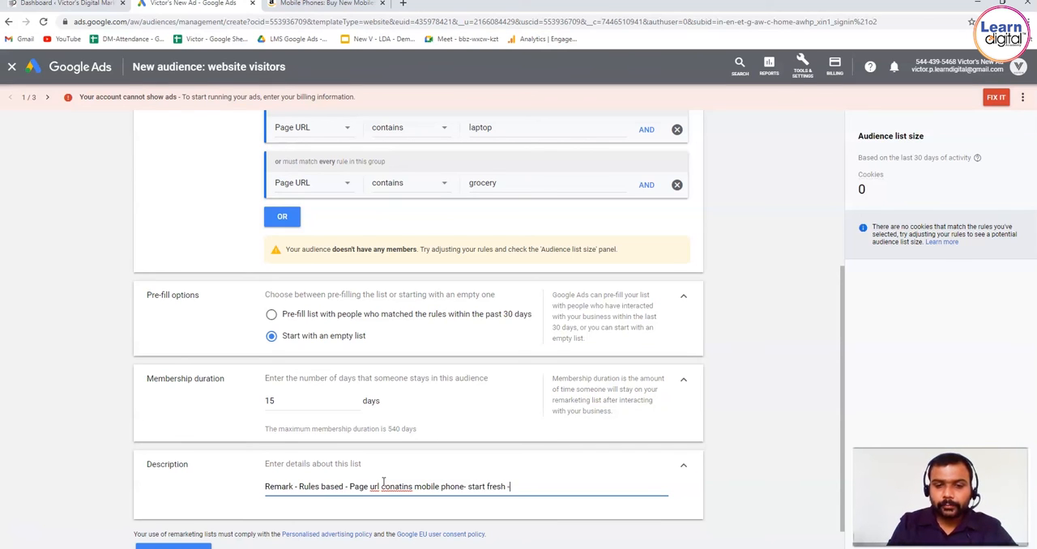
{"action": "type", "text": "15 day"}
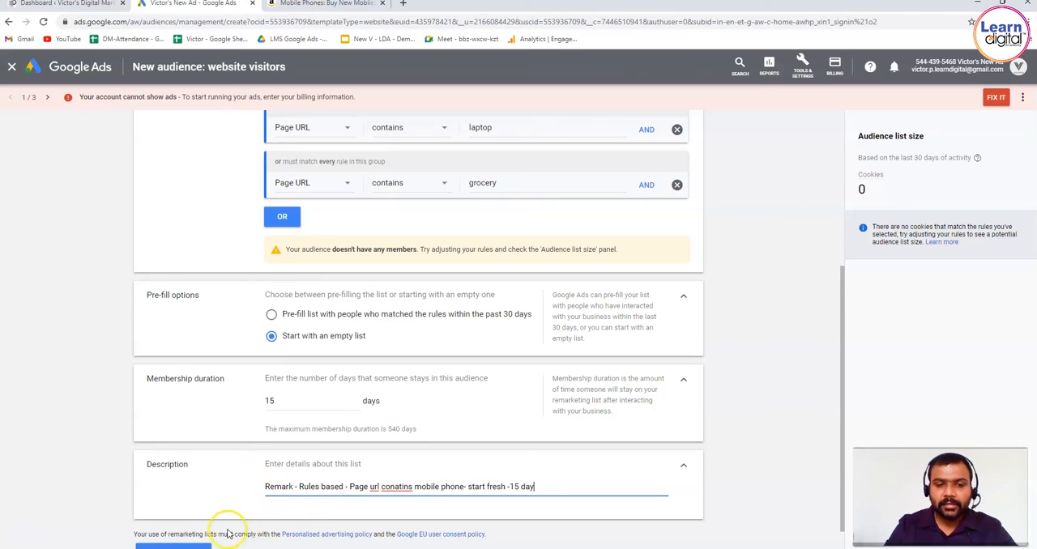
{"action": "left_click", "coordinate": [199, 544]}
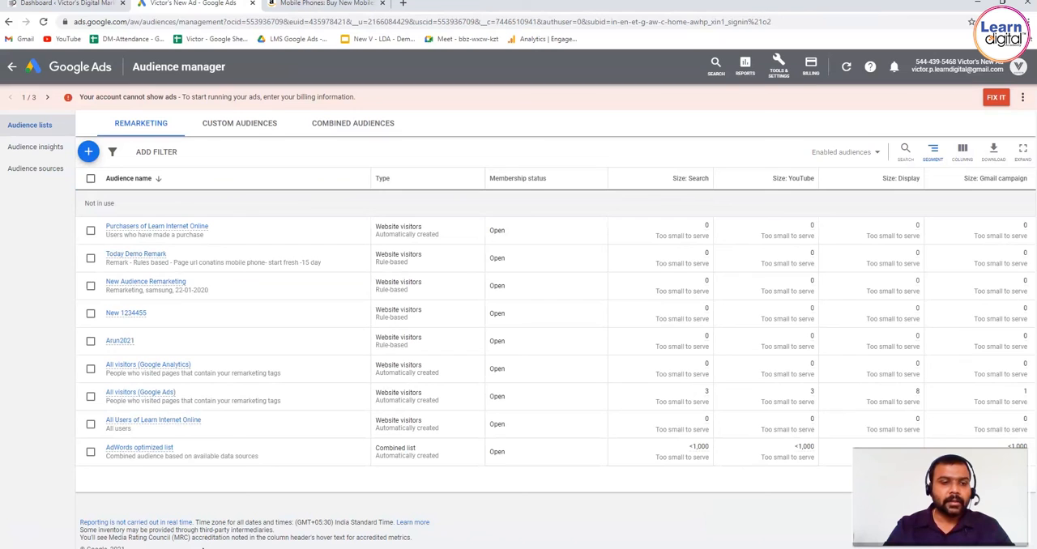
{"action": "mouse_move", "coordinate": [122, 343]}
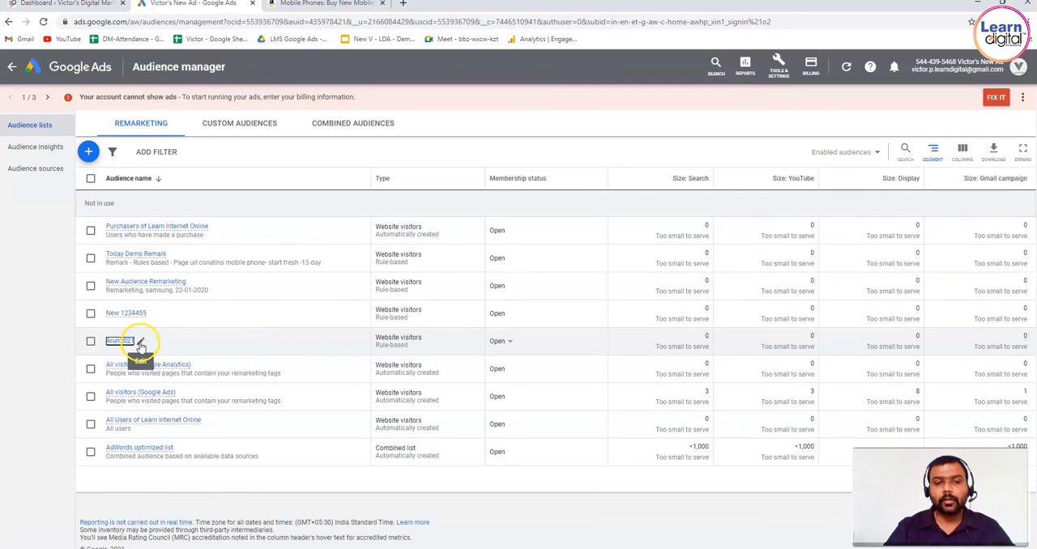
{"action": "left_click", "coordinate": [140, 344]}
{"action": "left_click", "coordinate": [159, 381]}
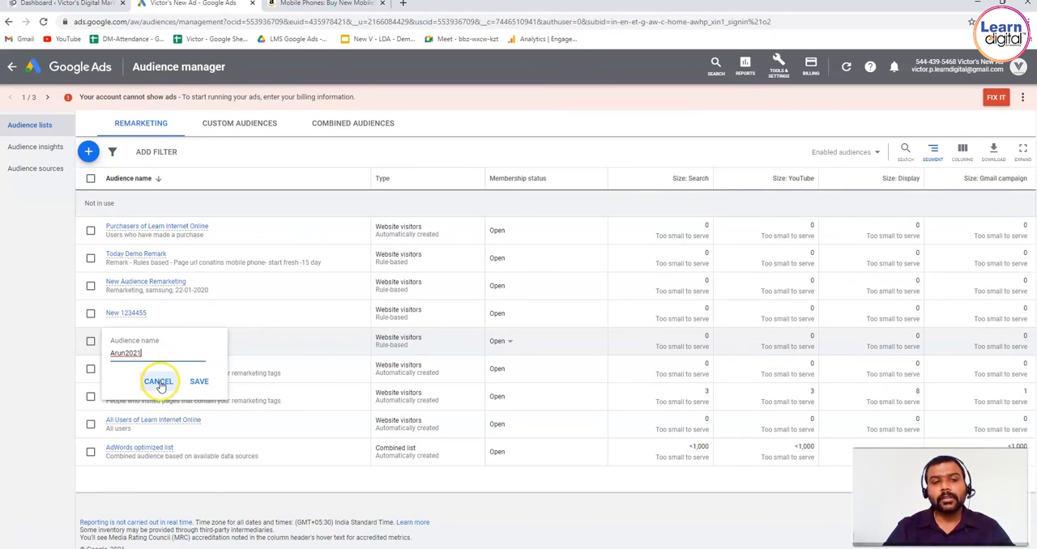
{"action": "left_click", "coordinate": [90, 341]}
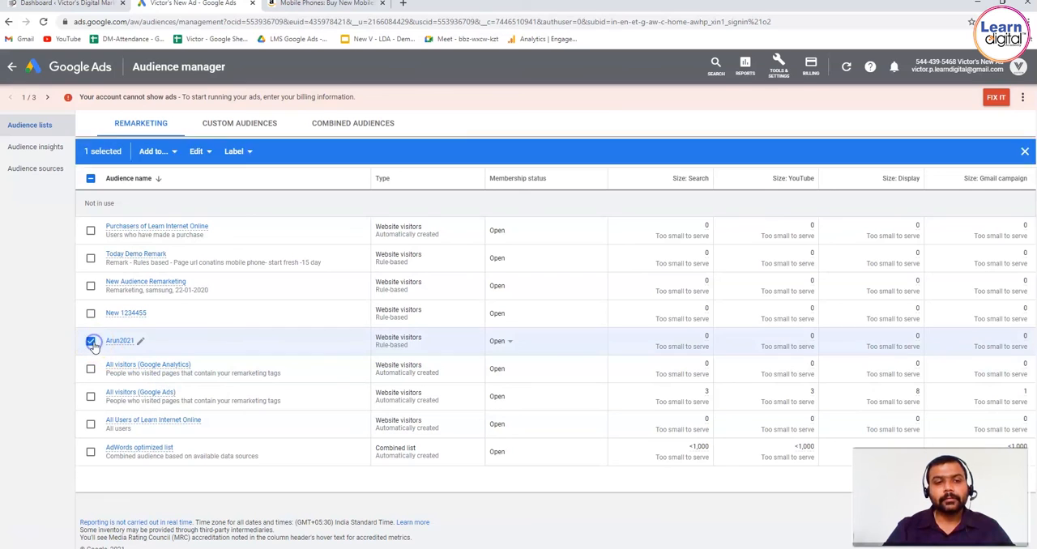
{"action": "left_click", "coordinate": [207, 157]}
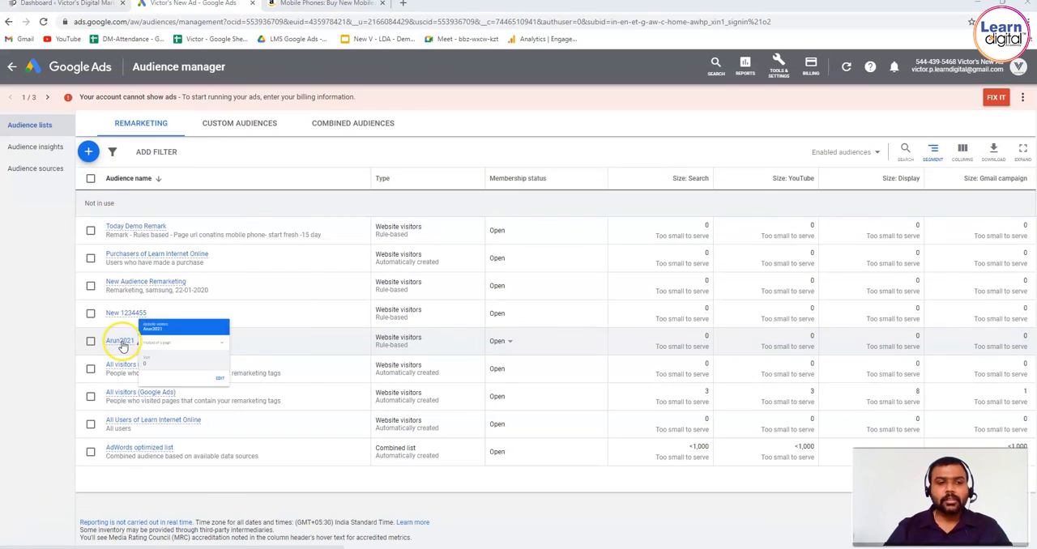
Step: Open the rule-based audience listed below New 1234455 for editing and review its page URL rules and membership settings
{"action": "left_click", "coordinate": [121, 341]}
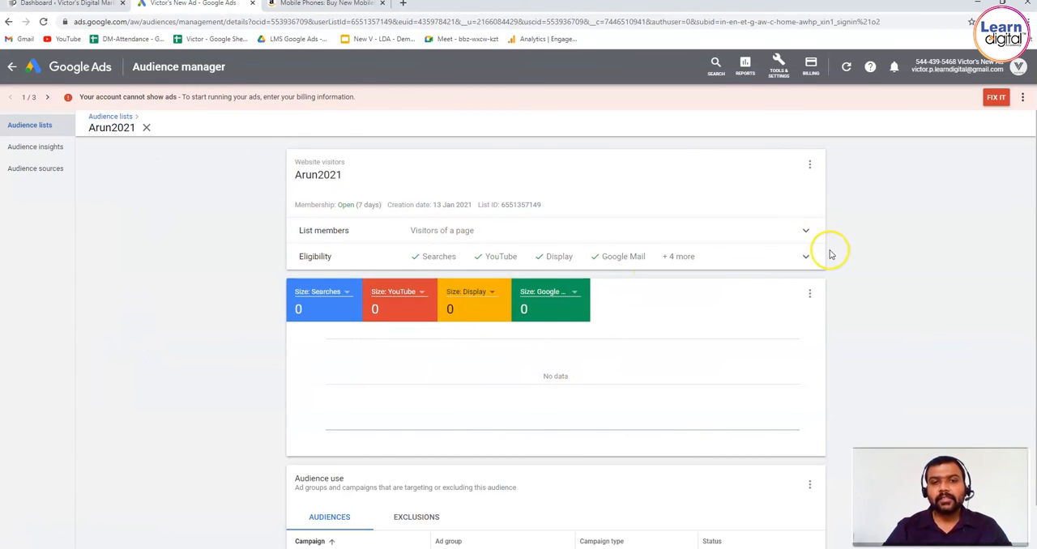
{"action": "left_click", "coordinate": [811, 169]}
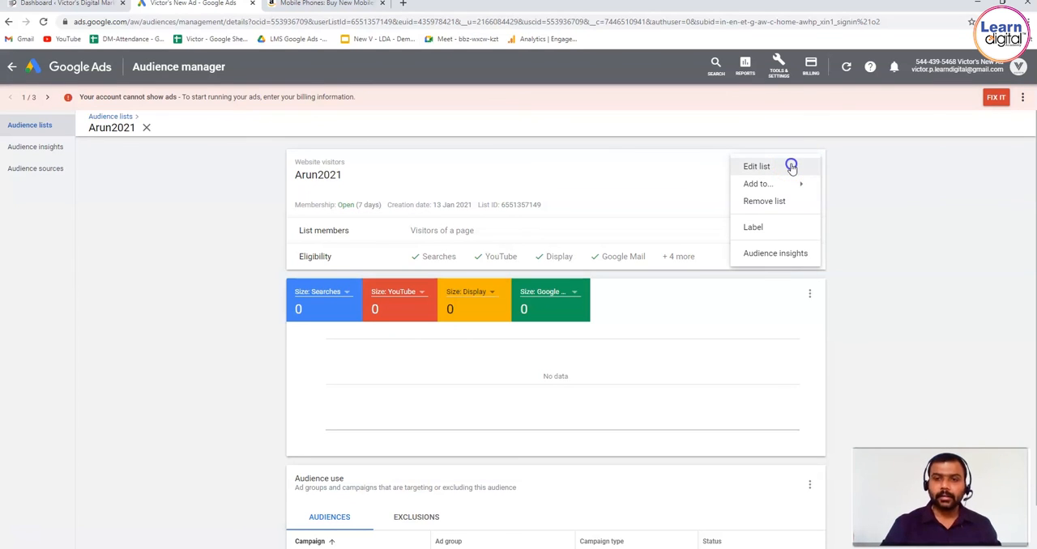
{"action": "left_click", "coordinate": [791, 167]}
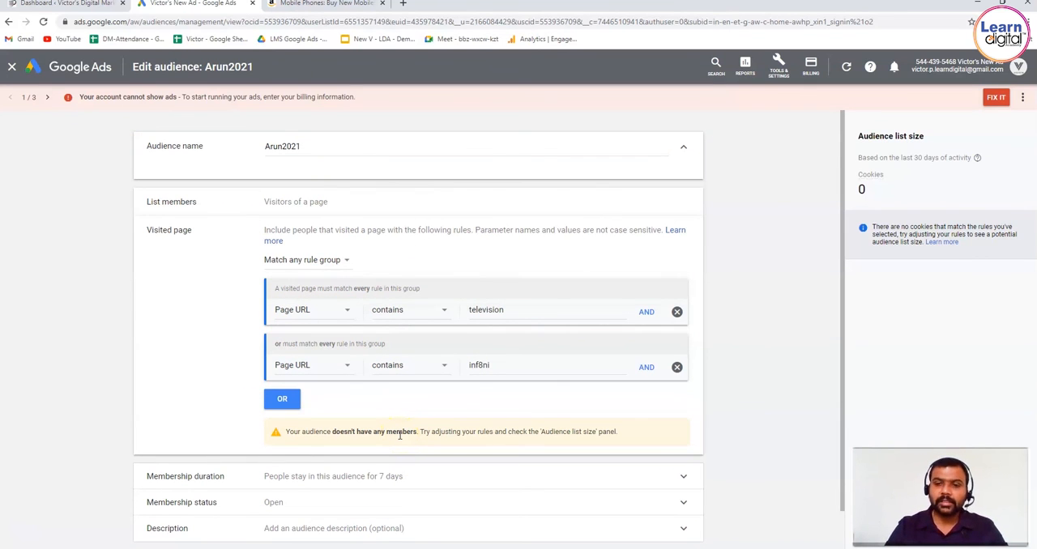
{"action": "scroll", "coordinate": [761, 468], "scroll_direction": "down", "scroll_amount": 1}
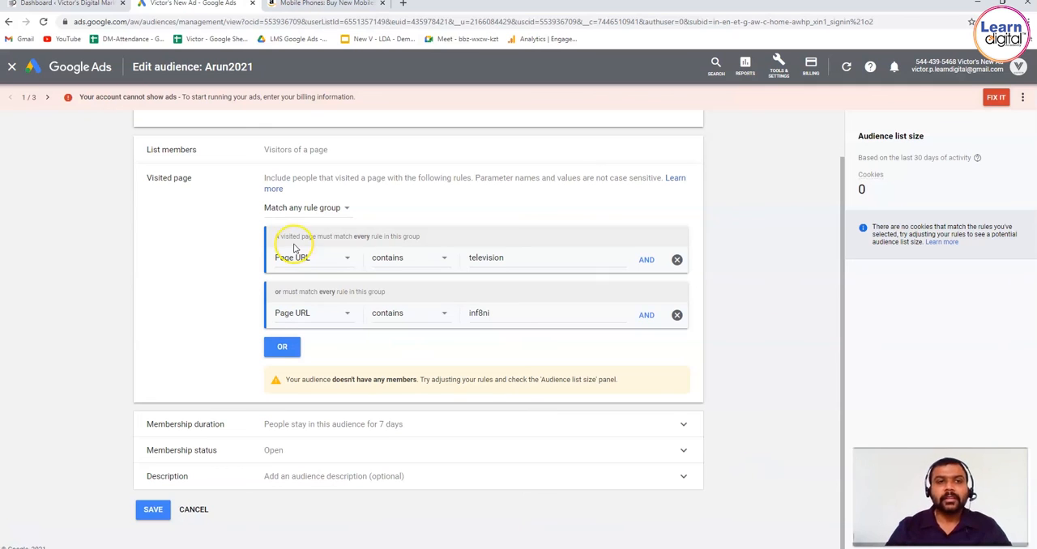
Step: Leave the audience editor and start a new campaign with the Sales goal and the Search campaign type
{"action": "left_click", "coordinate": [101, 72]}
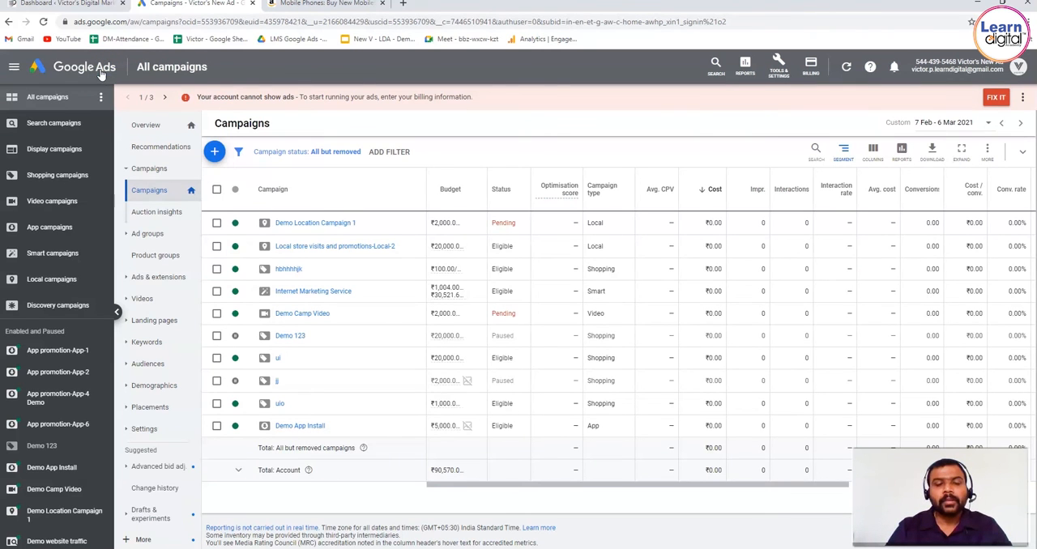
{"action": "left_click", "coordinate": [213, 154]}
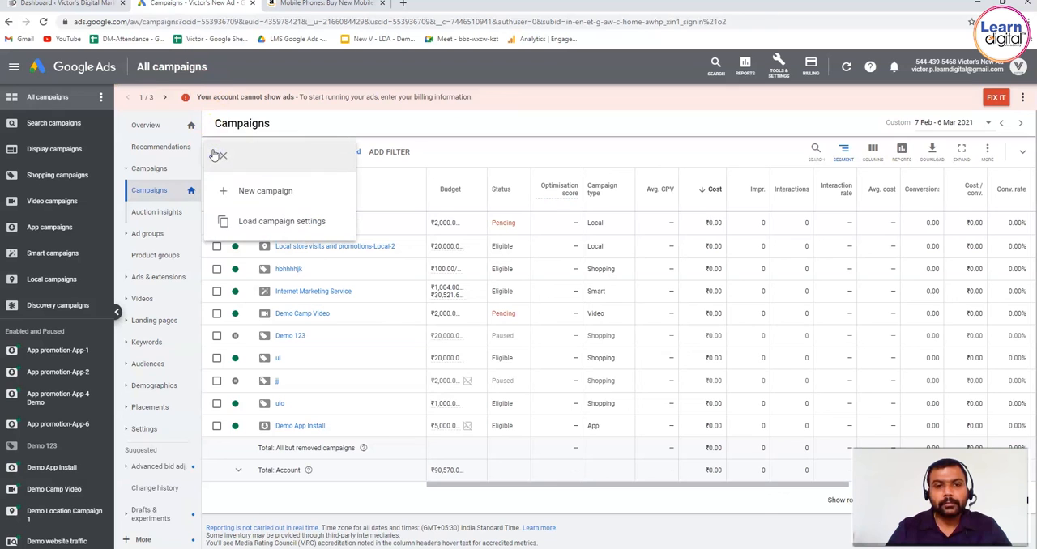
{"action": "left_click", "coordinate": [253, 194]}
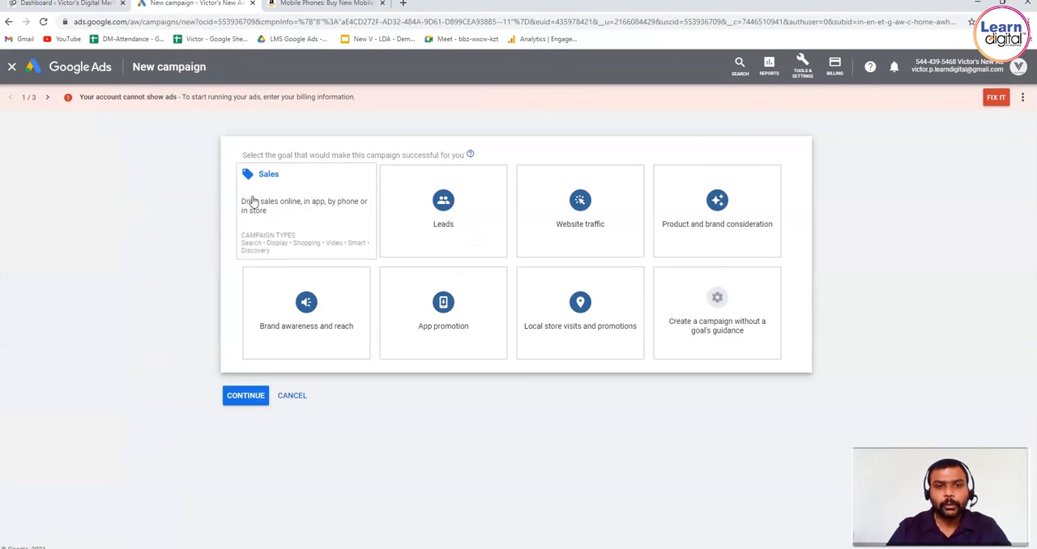
{"action": "left_click", "coordinate": [352, 196]}
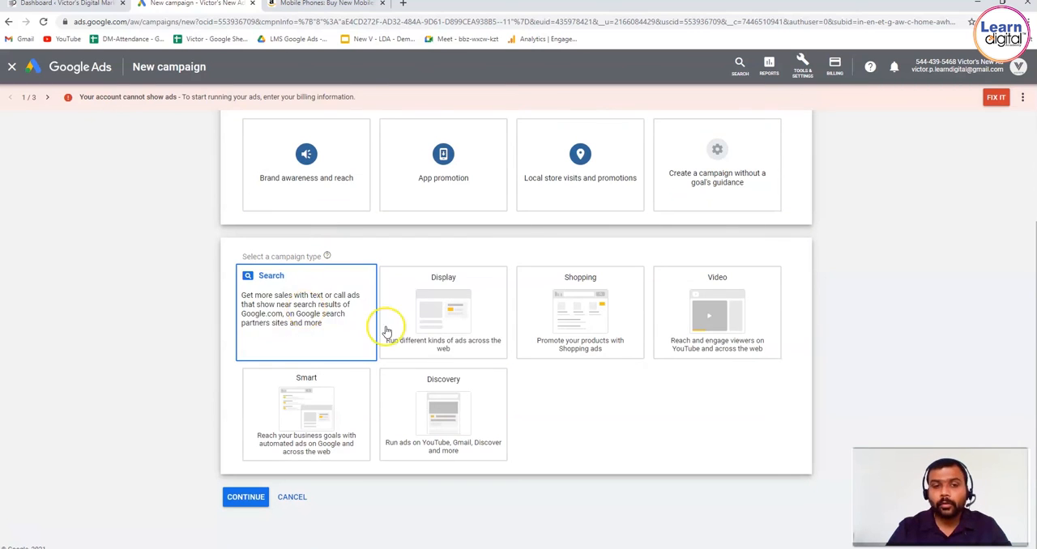
{"action": "left_click", "coordinate": [331, 322]}
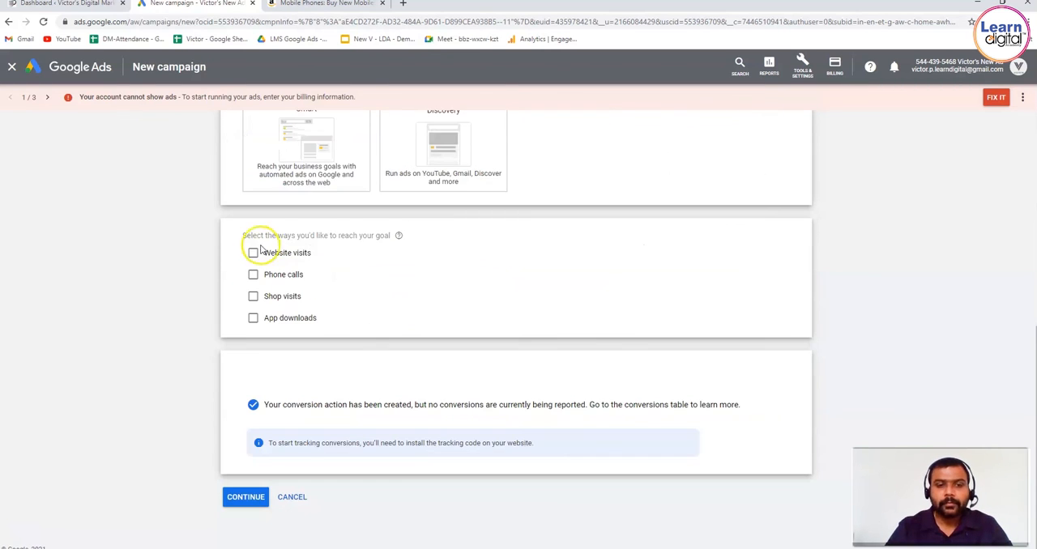
{"action": "left_click", "coordinate": [253, 254]}
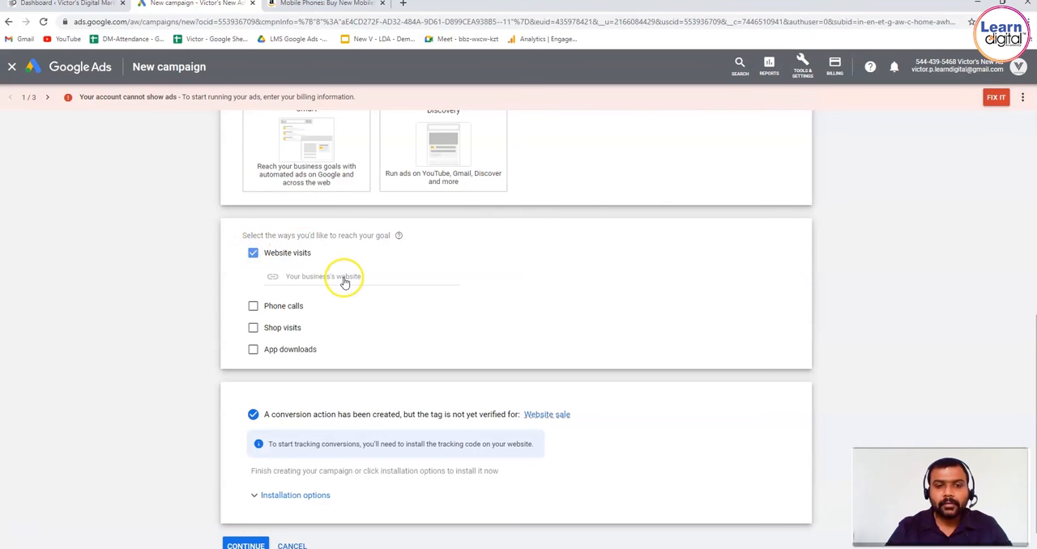
{"action": "left_click", "coordinate": [345, 277]}
{"action": "type", "text": "www.learndig"}
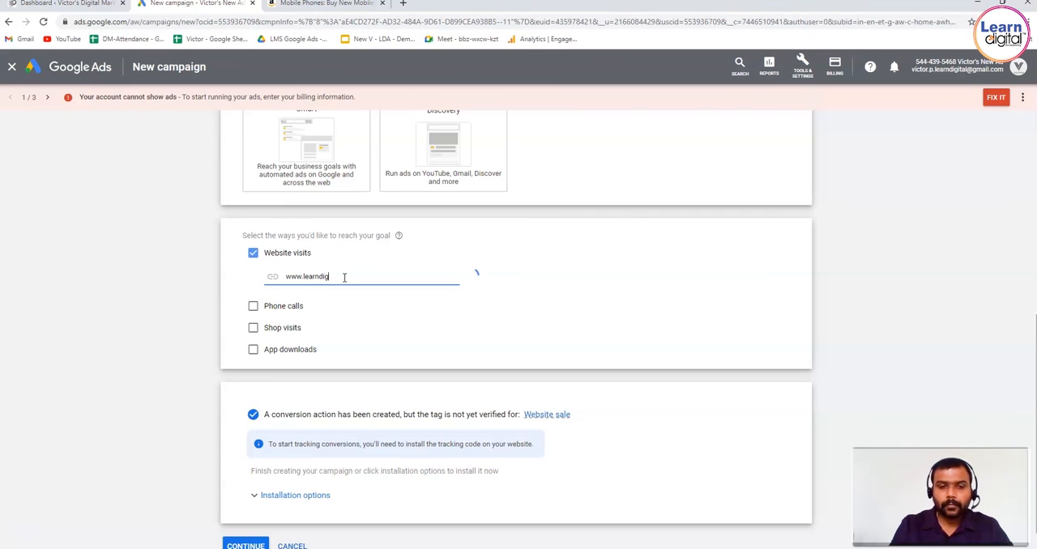
{"action": "type", "text": "ital.co"}
{"action": "left_click", "coordinate": [255, 544]}
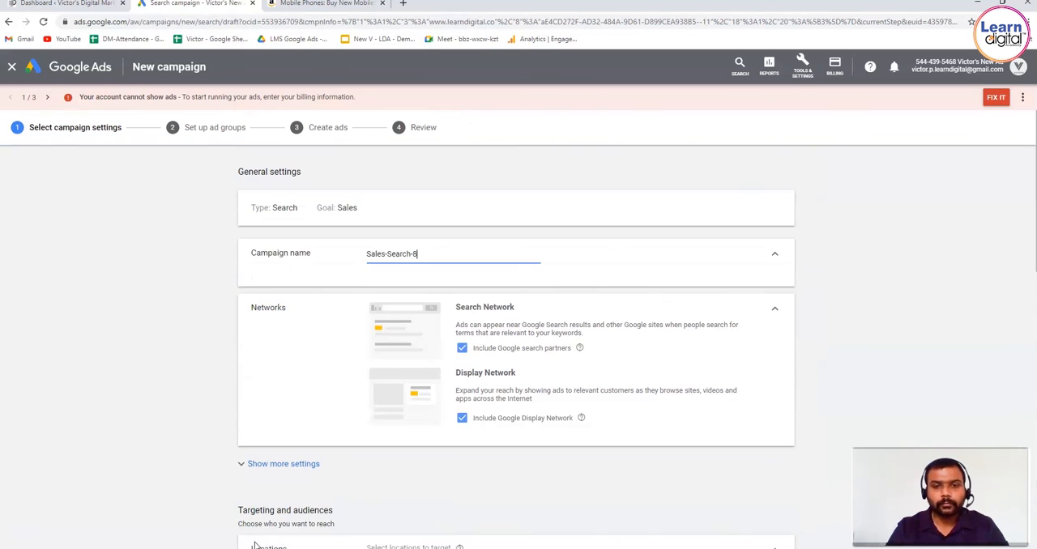
Step: Expand the additional general settings of the Search campaign below the network options
{"action": "left_click", "coordinate": [155, 337]}
{"action": "scroll", "coordinate": [155, 337], "scroll_direction": "down", "scroll_amount": 3}
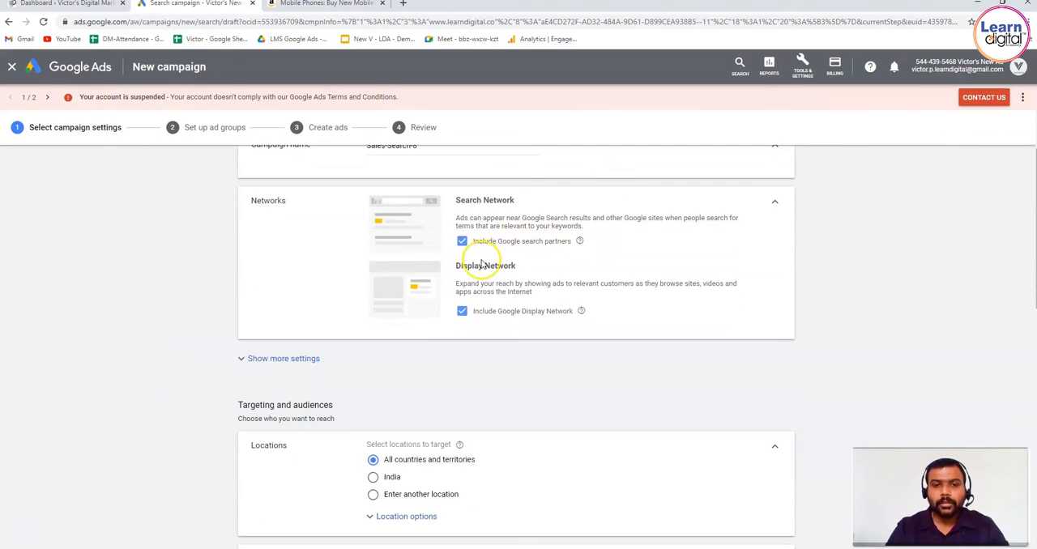
{"action": "left_click", "coordinate": [294, 357]}
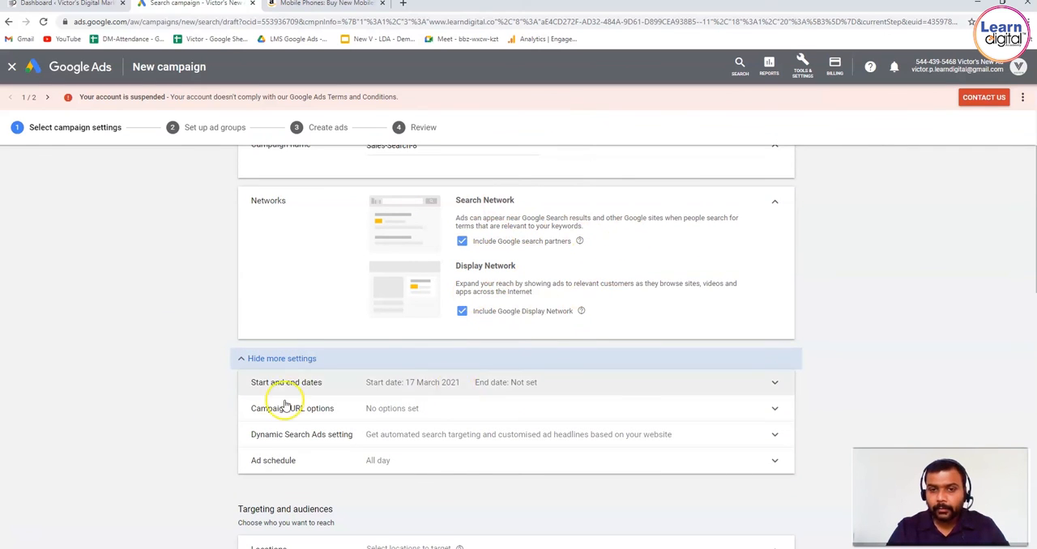
Step: Open the campaign's audience settings and browse to the remarketing and similar audiences based on interaction with the business
{"action": "left_click", "coordinate": [154, 407]}
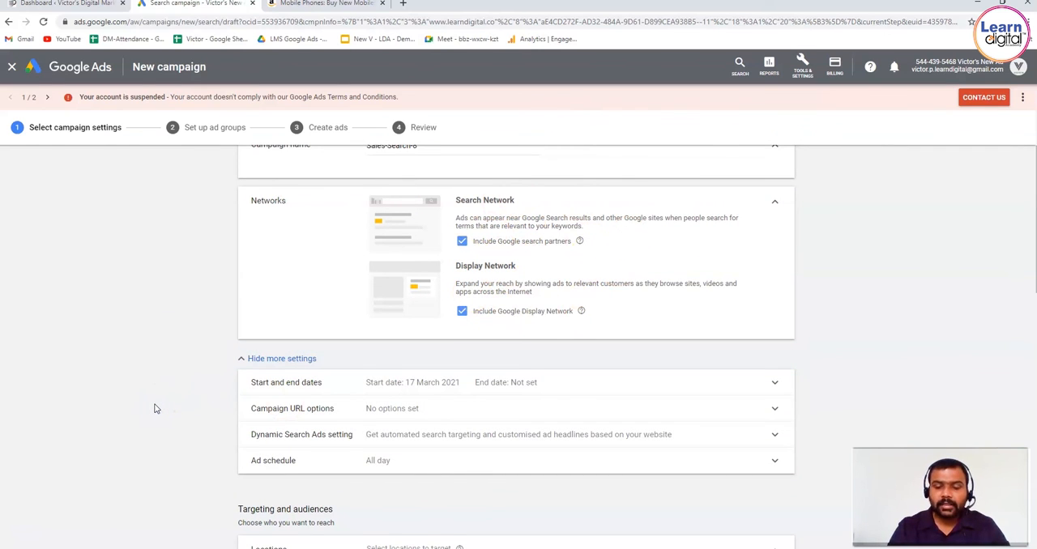
{"action": "scroll", "coordinate": [156, 408], "scroll_direction": "down", "scroll_amount": 5}
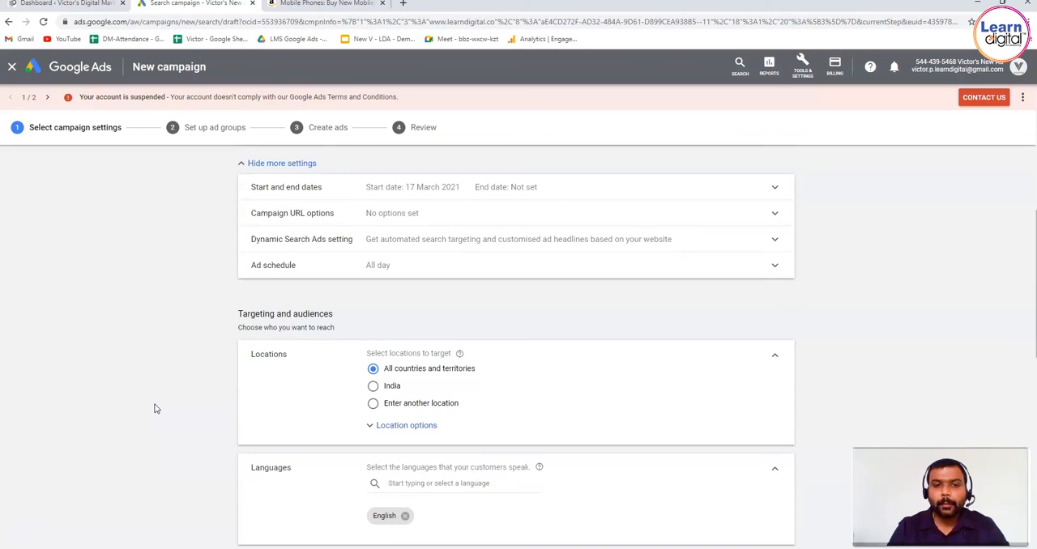
{"action": "scroll", "coordinate": [157, 408], "scroll_direction": "down", "scroll_amount": 8}
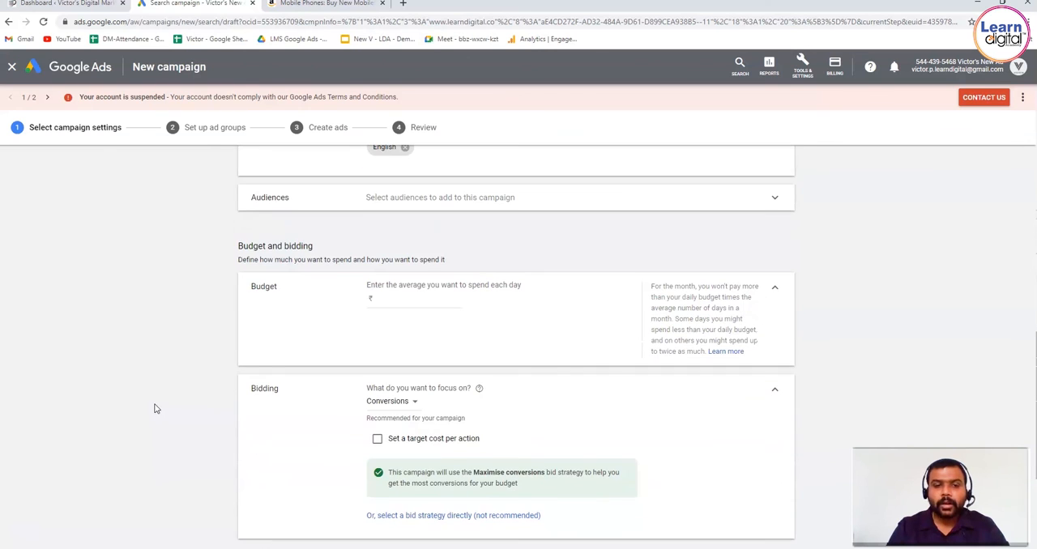
{"action": "left_click", "coordinate": [512, 204]}
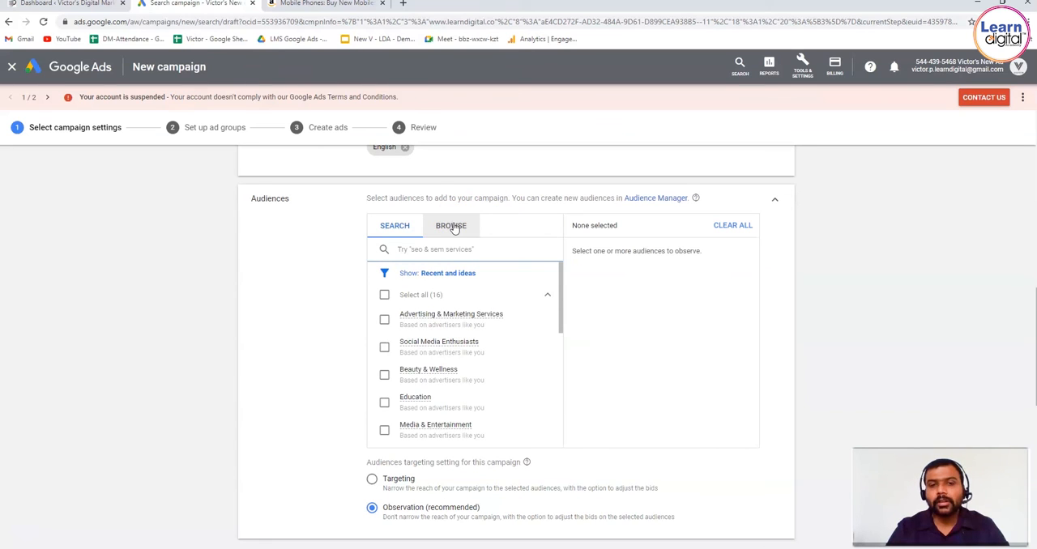
{"action": "left_click", "coordinate": [454, 227]}
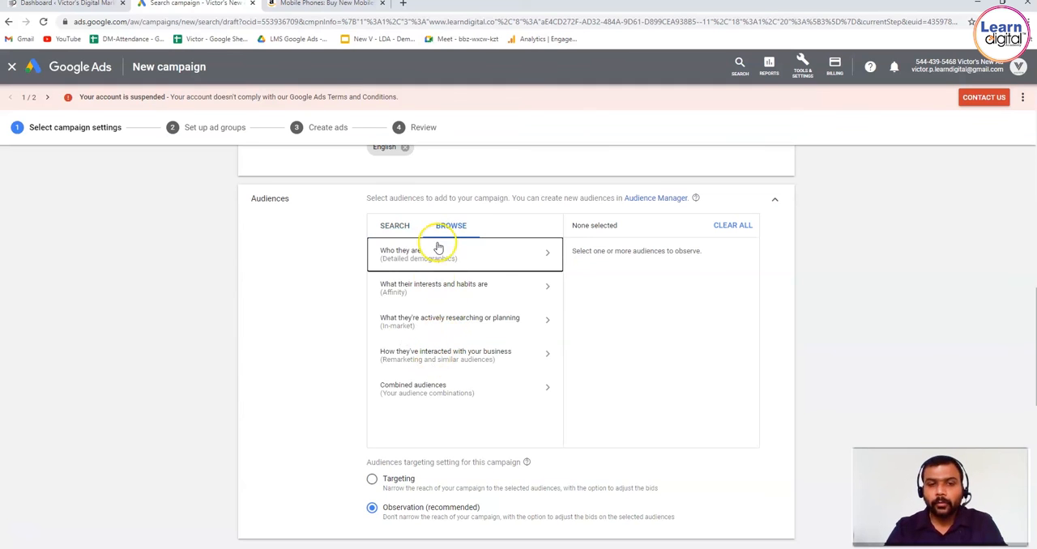
{"action": "left_click", "coordinate": [399, 361]}
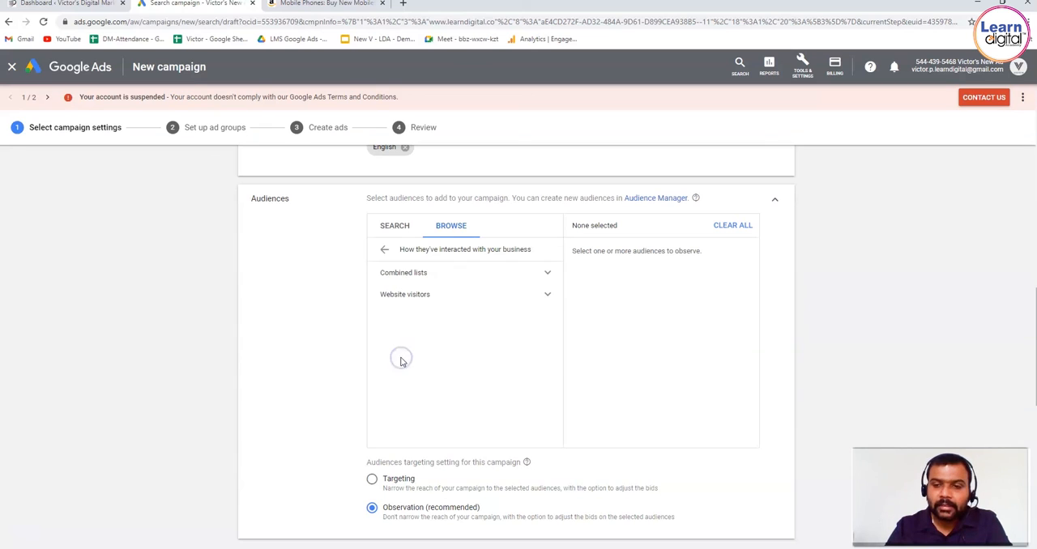
Step: Add the Today Demo Remark list from the website visitors group to the campaign's audiences
{"action": "left_click", "coordinate": [531, 303]}
{"action": "left_click", "coordinate": [562, 323]}
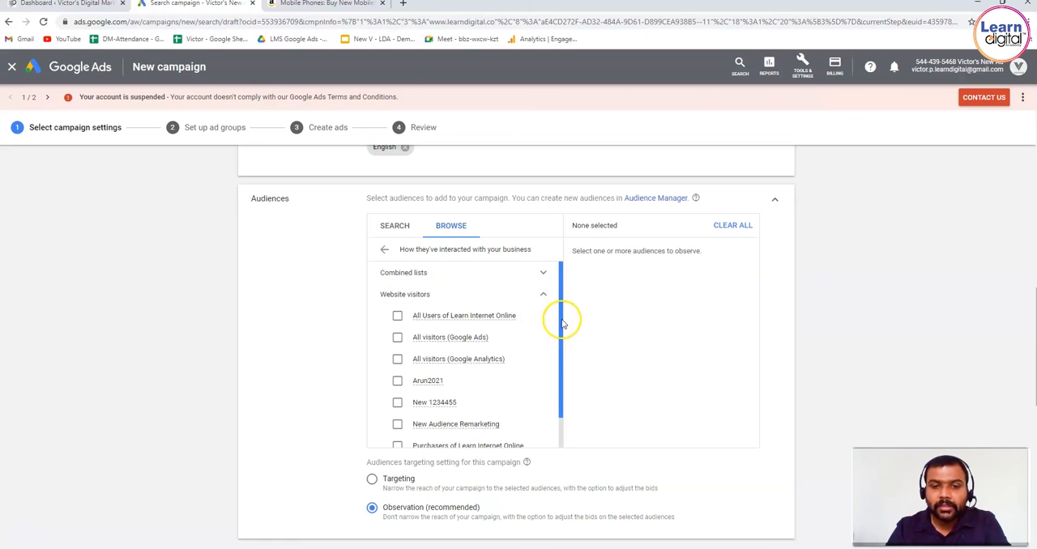
{"action": "left_click_drag", "start_coordinate": [564, 324], "coordinate": [561, 358]}
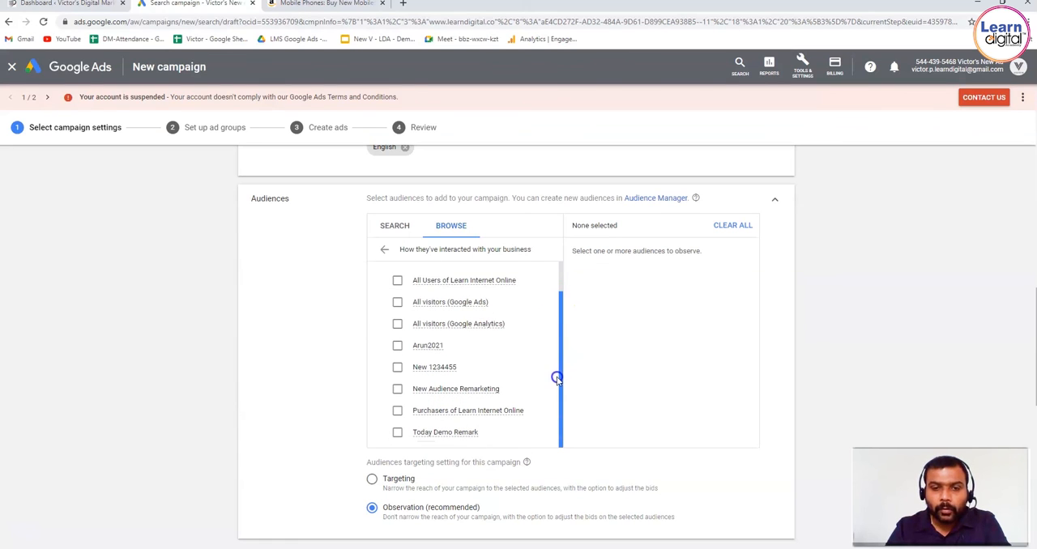
{"action": "left_click", "coordinate": [396, 432]}
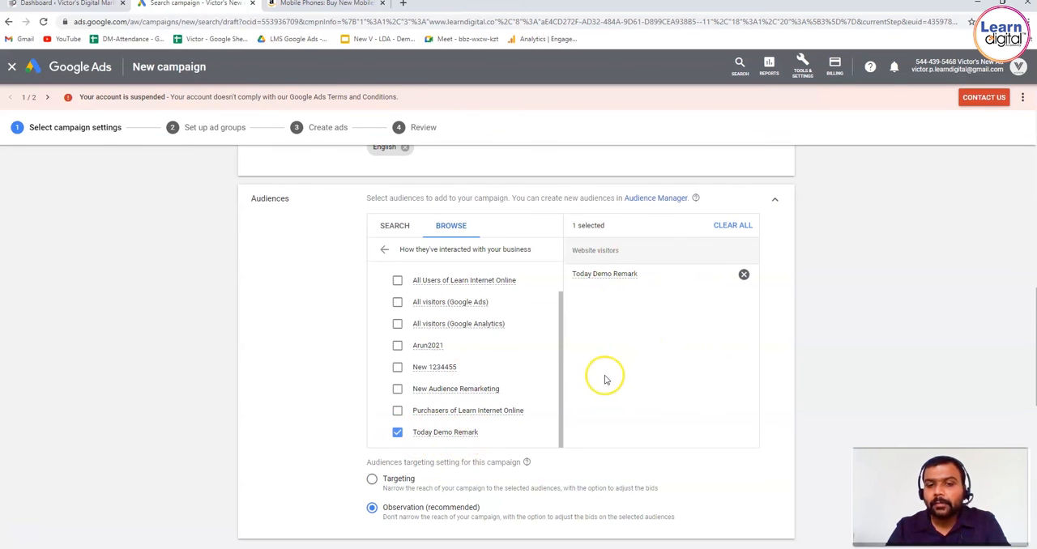
{"action": "left_click", "coordinate": [879, 303]}
{"action": "scroll", "coordinate": [879, 302], "scroll_direction": "down", "scroll_amount": 8}
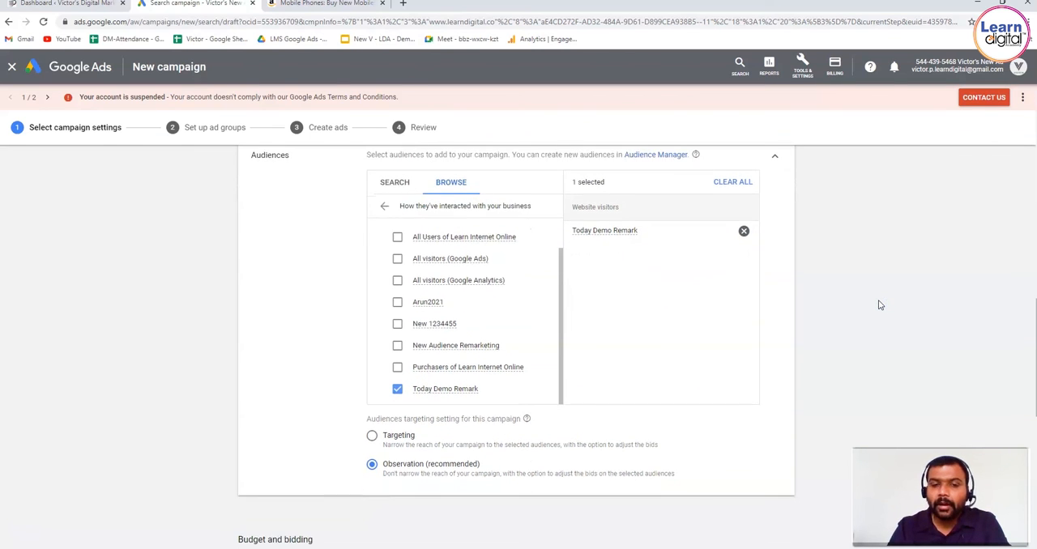